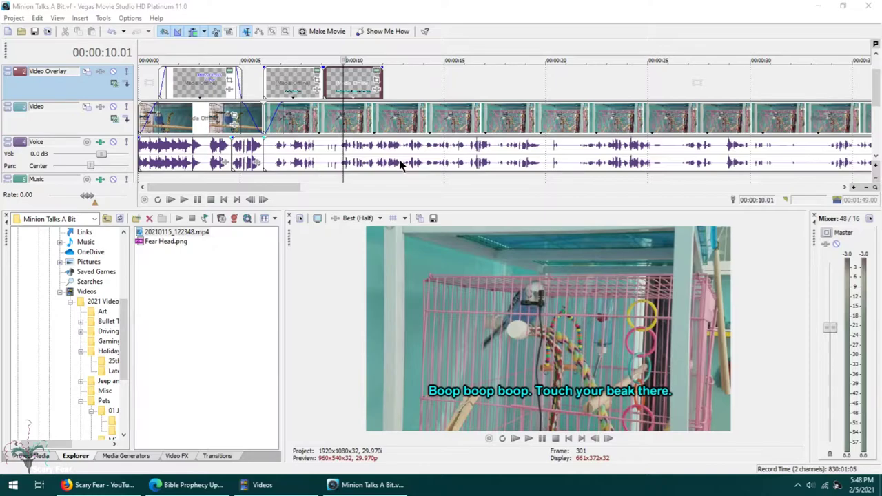
pyautogui.scroll(-6, 399, 164)
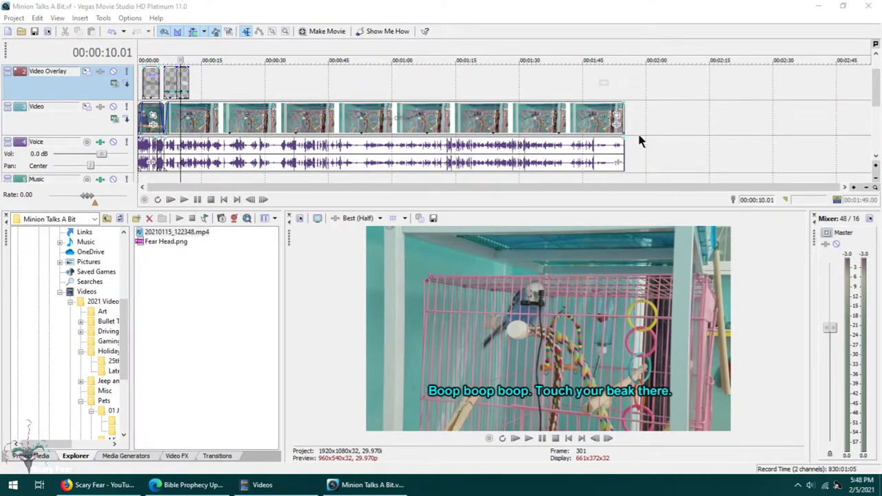
pyautogui.click(623, 149)
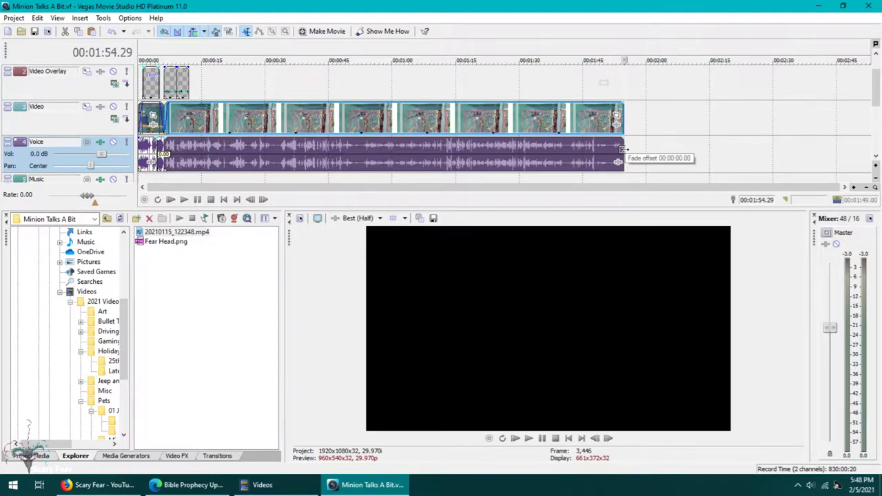
pyautogui.scroll(4, 480, 173)
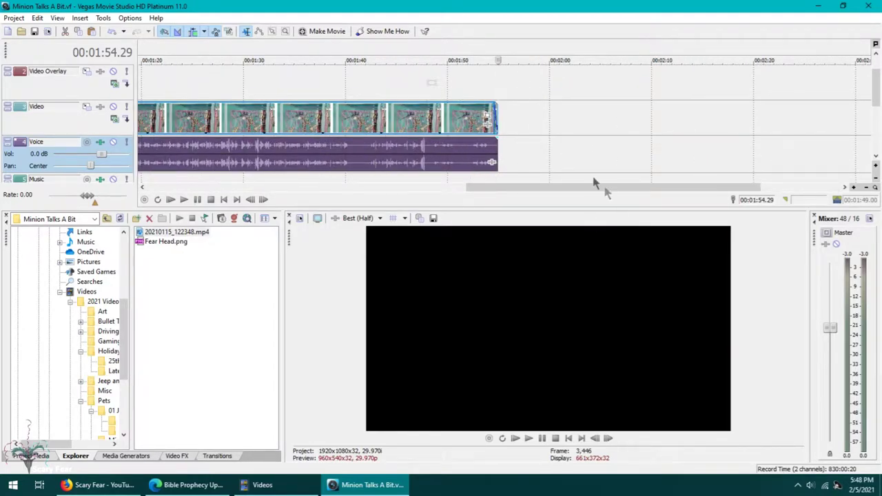
pyautogui.moveTo(582, 187); pyautogui.dragTo(84, 193)
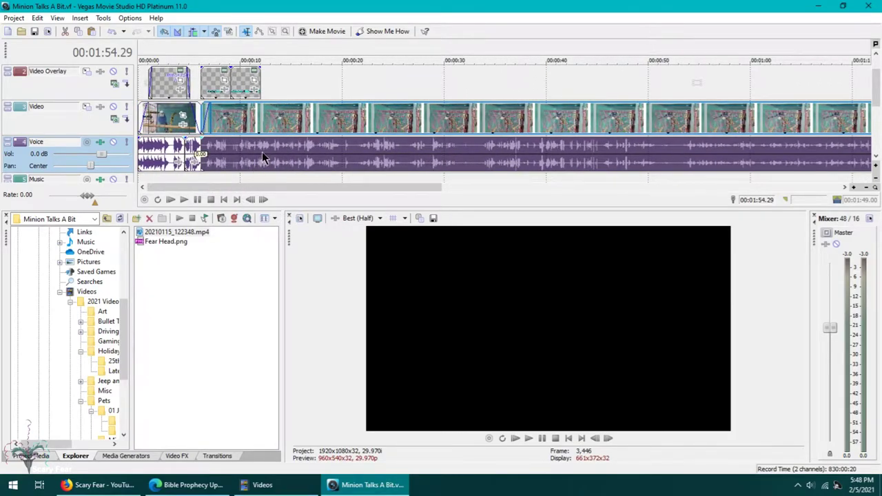
# Step: Insert a (Legacy) Text generated media event on the Video Overlay track at 00:00:12.00, directly after the last caption
pyautogui.click(242, 84)
pyautogui.scroll(5, 241, 83)
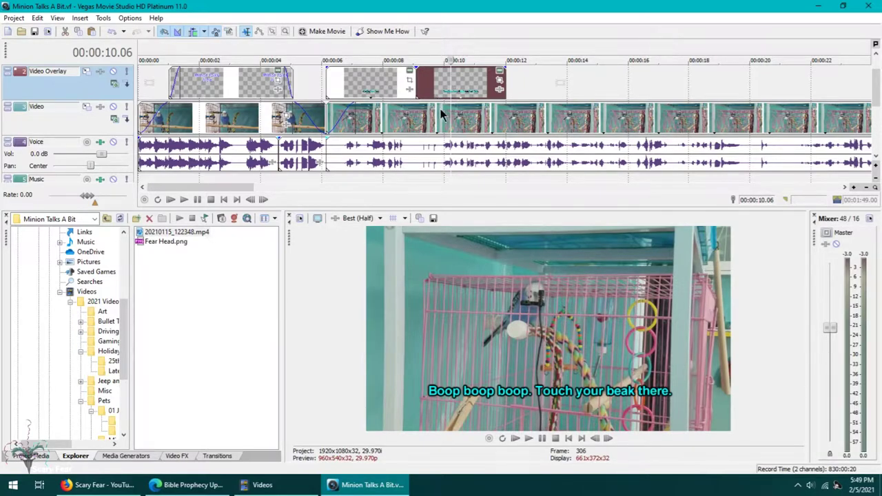
pyautogui.click(509, 84)
pyautogui.rightClick(522, 88)
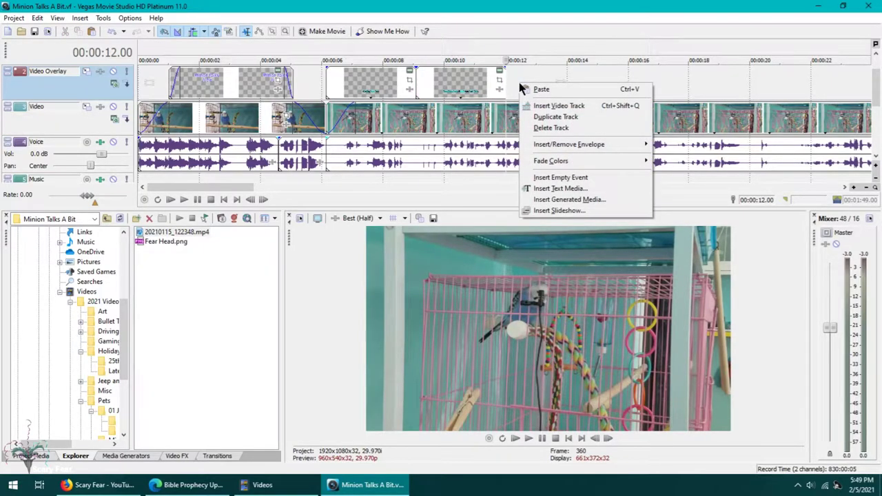
pyautogui.click(551, 200)
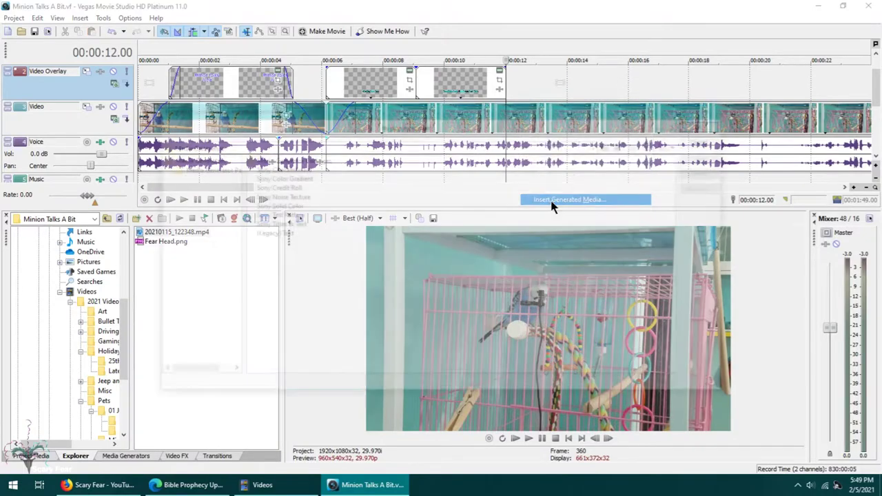
pyautogui.click(261, 234)
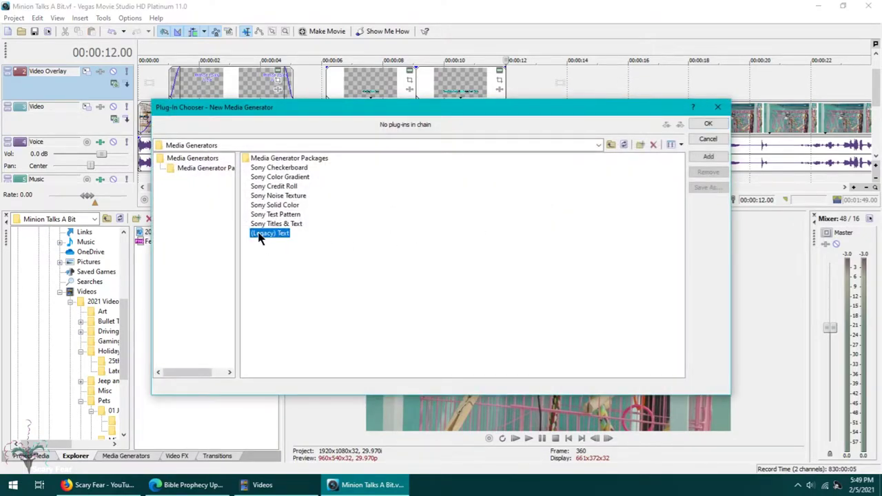
pyautogui.click(707, 125)
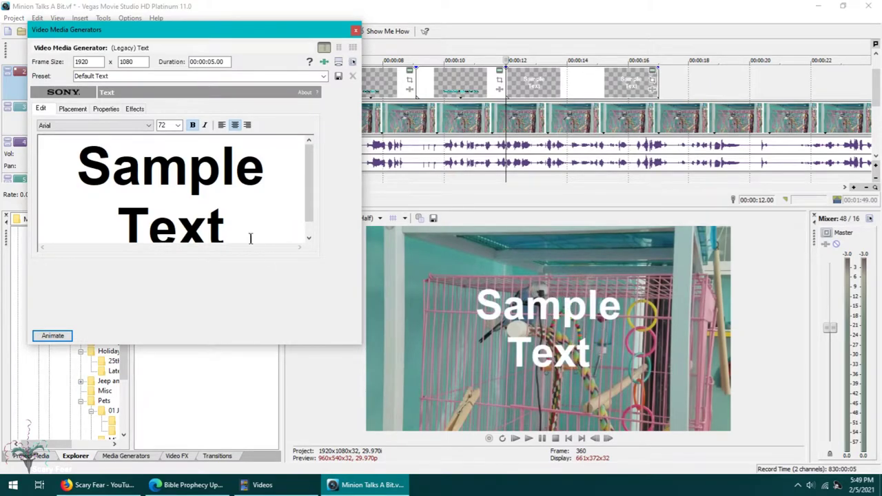
# Step: Set the sample text's font size to 22 and replace its wording with "Budgie"
pyautogui.moveTo(232, 227); pyautogui.dragTo(178, 121)
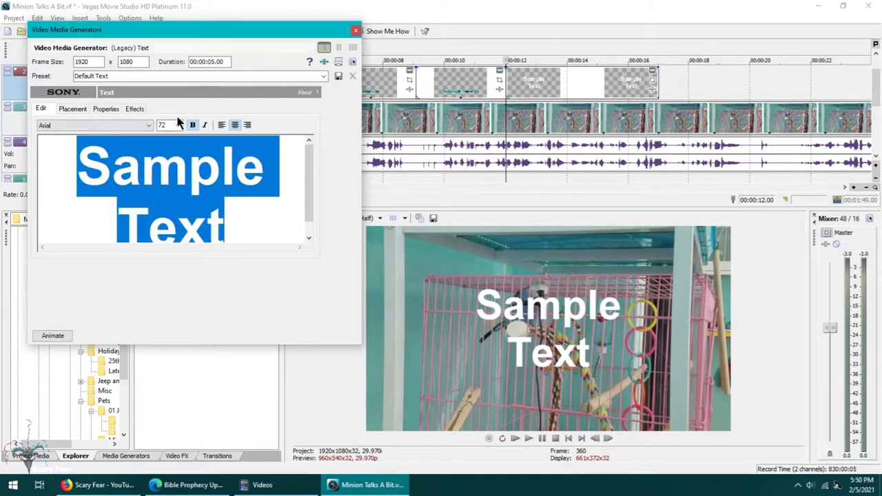
pyautogui.click(177, 125)
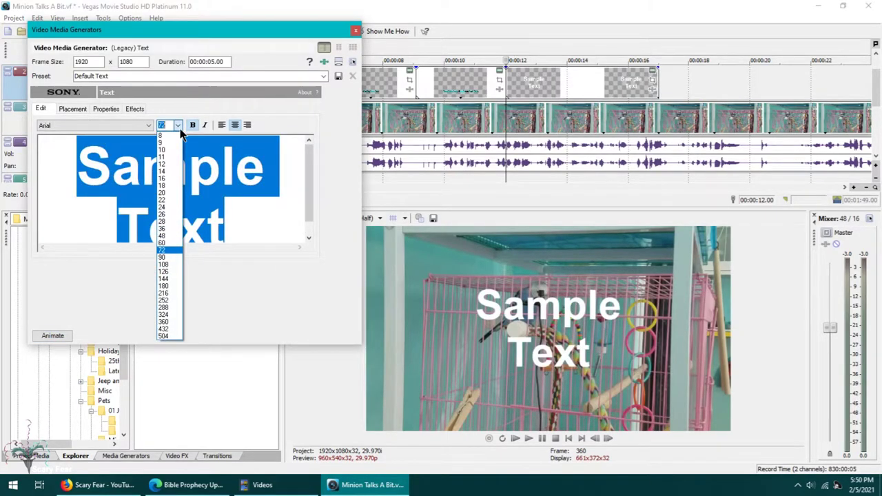
pyautogui.click(166, 197)
pyautogui.click(193, 164)
pyautogui.moveTo(194, 164); pyautogui.dragTo(138, 144)
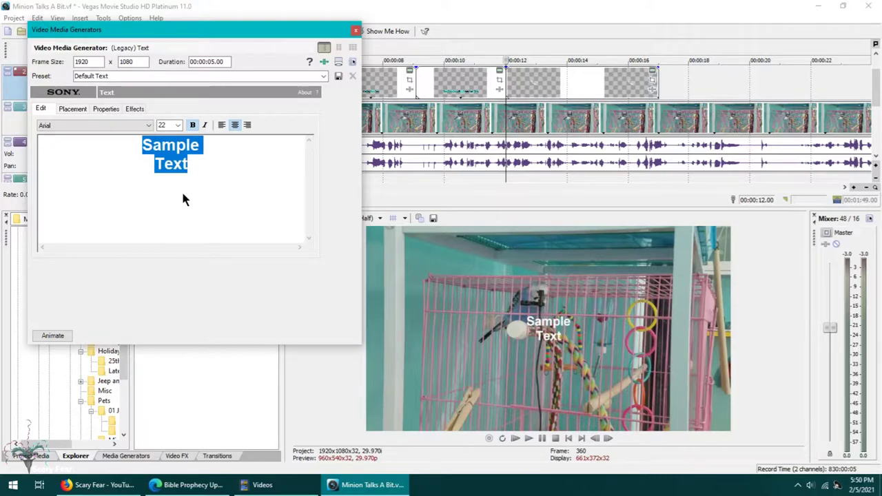
pyautogui.write('Budgie')
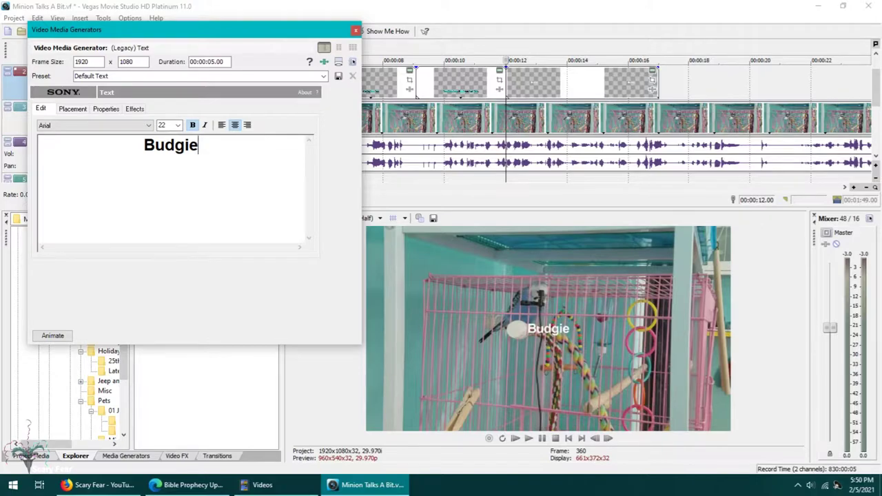
pyautogui.click(182, 192)
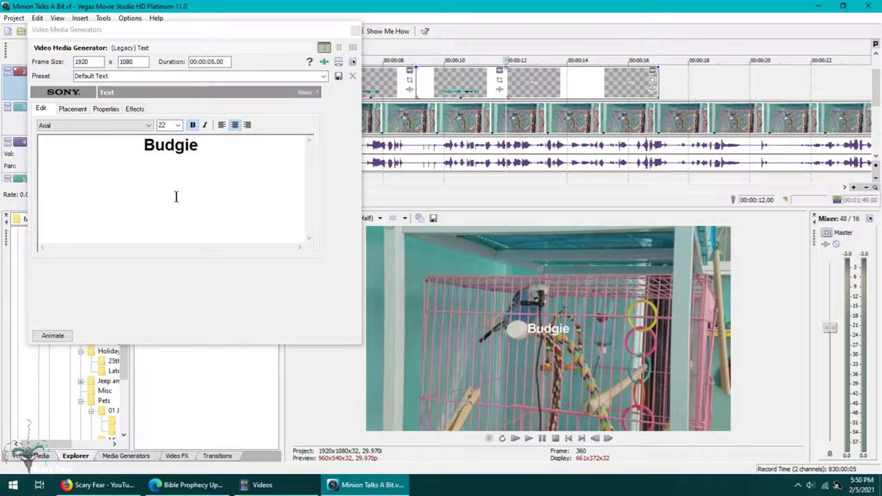
# Step: Place the "Budgie" caption near the bottom centre of the frame, at about X -0.018, Y 0.812, and colour it cyan (0, 255, 255)
pyautogui.click(72, 109)
pyautogui.moveTo(110, 200); pyautogui.dragTo(110, 225)
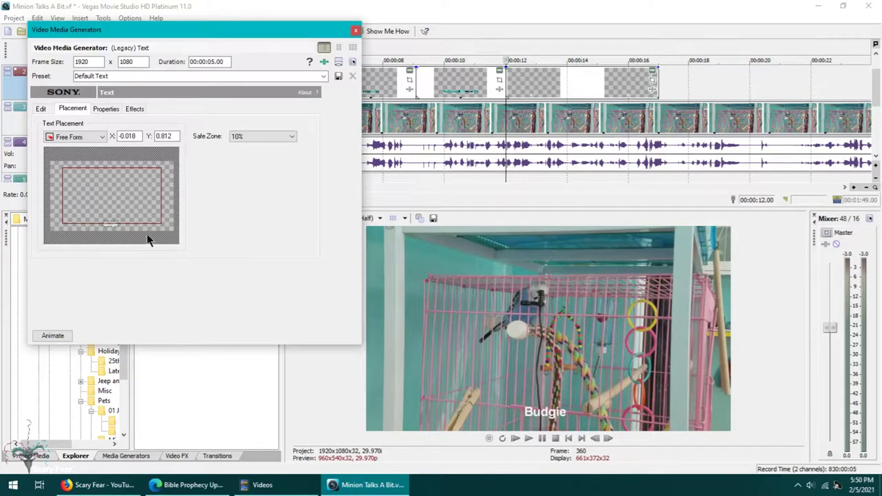
pyautogui.click(107, 110)
pyautogui.moveTo(162, 137); pyautogui.dragTo(70, 138)
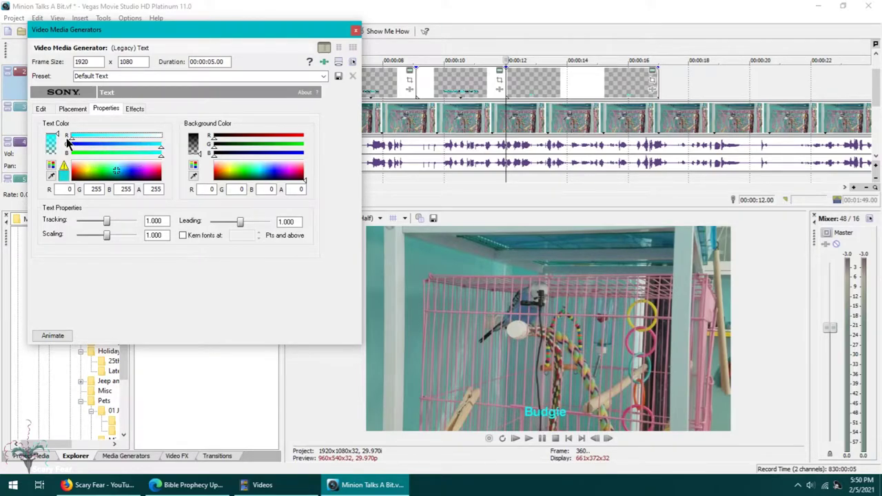
# Step: Give the "Budgie" text a black outline with feather 0.000 and width about 0.109, and close the text generator
pyautogui.click(135, 109)
pyautogui.click(155, 133)
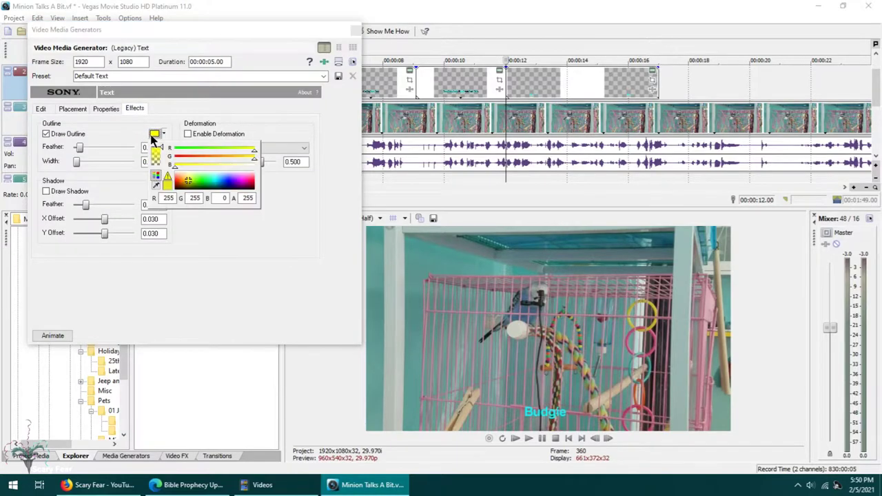
pyautogui.moveTo(187, 182); pyautogui.dragTo(172, 194)
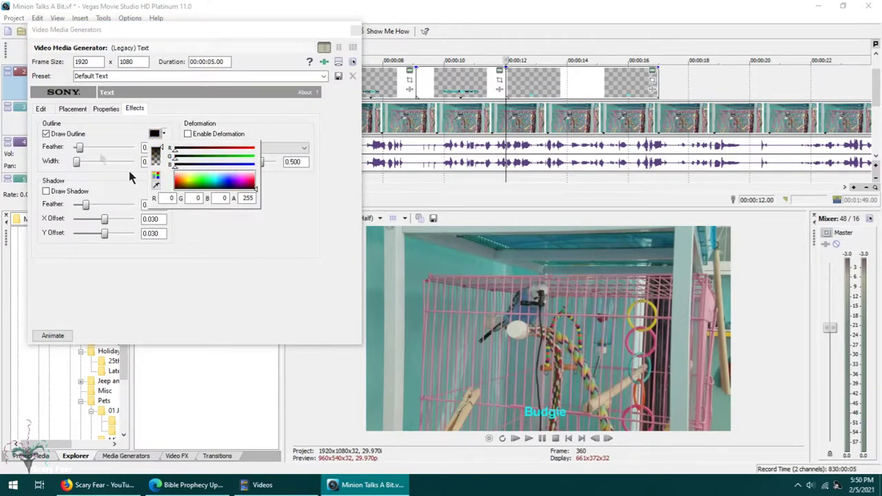
pyautogui.click(80, 148)
pyautogui.moveTo(78, 164); pyautogui.dragTo(80, 171)
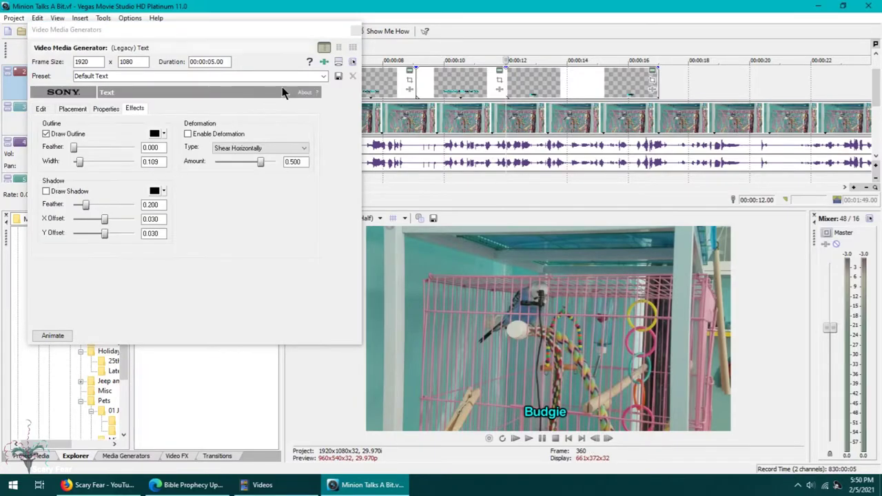
pyautogui.click(356, 31)
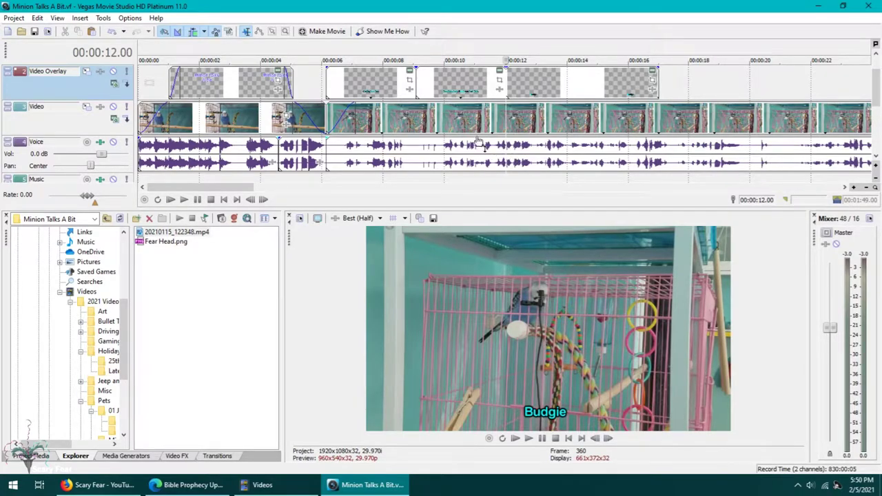
# Step: Check the wording of the "Boop boop boop" caption and play it back from 00:00:09.02 to compare it with the audio
pyautogui.click(439, 81)
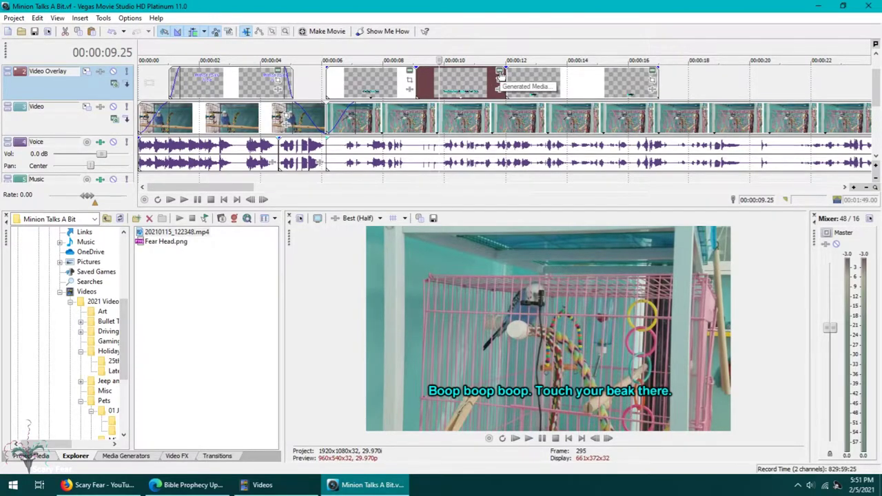
pyautogui.click(500, 75)
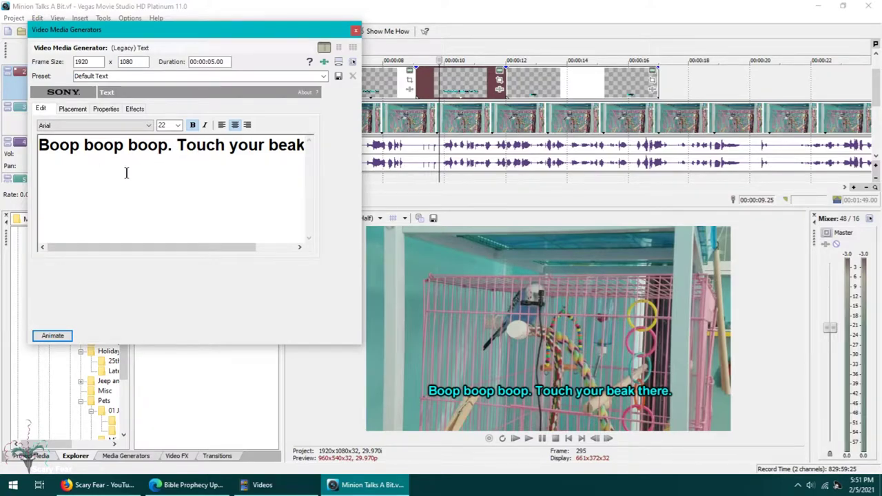
pyautogui.click(355, 30)
pyautogui.click(416, 118)
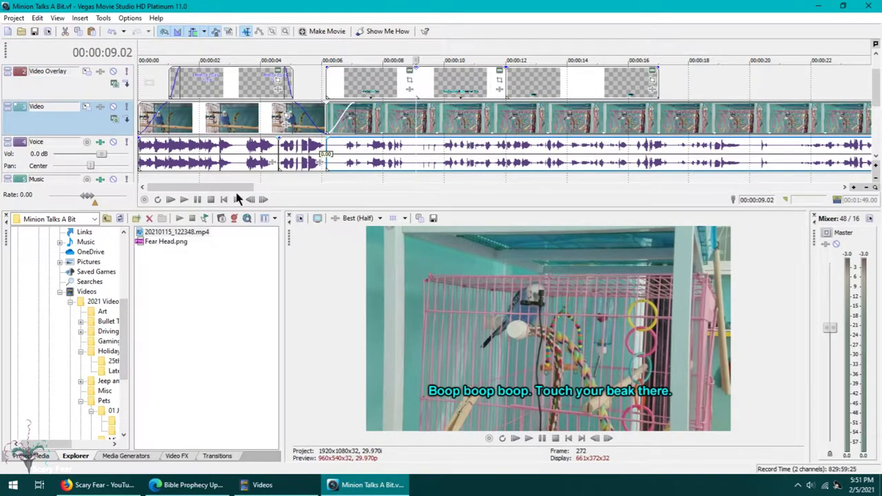
pyautogui.click(184, 200)
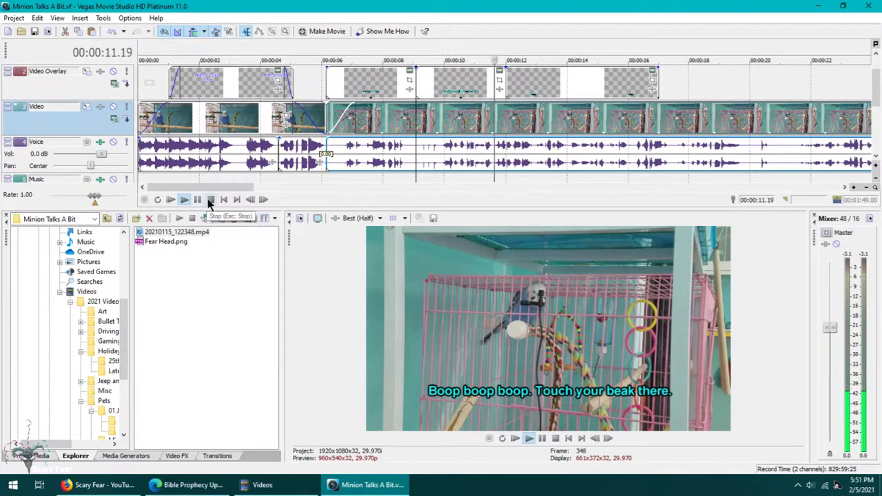
pyautogui.click(211, 199)
# Step: Insert "Ha ha ha." after "Boop boop boop." in the caption and put "Touch your beak there." on a second line
pyautogui.click(439, 81)
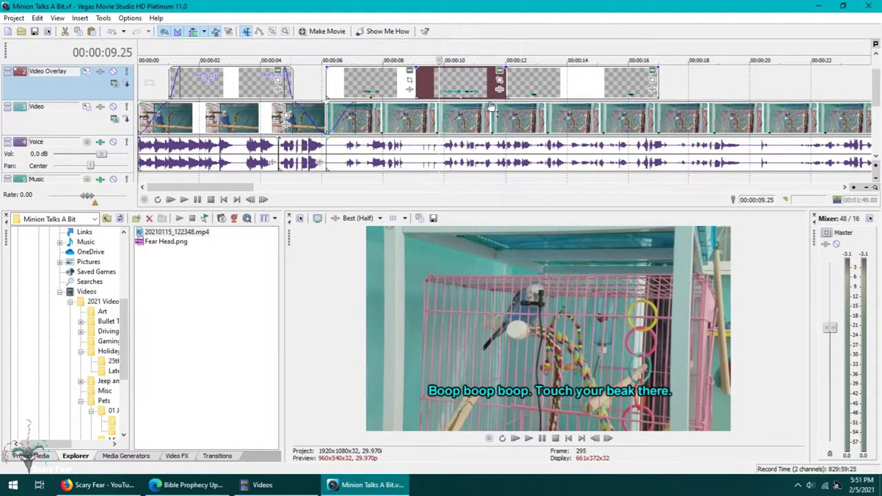
pyautogui.click(499, 73)
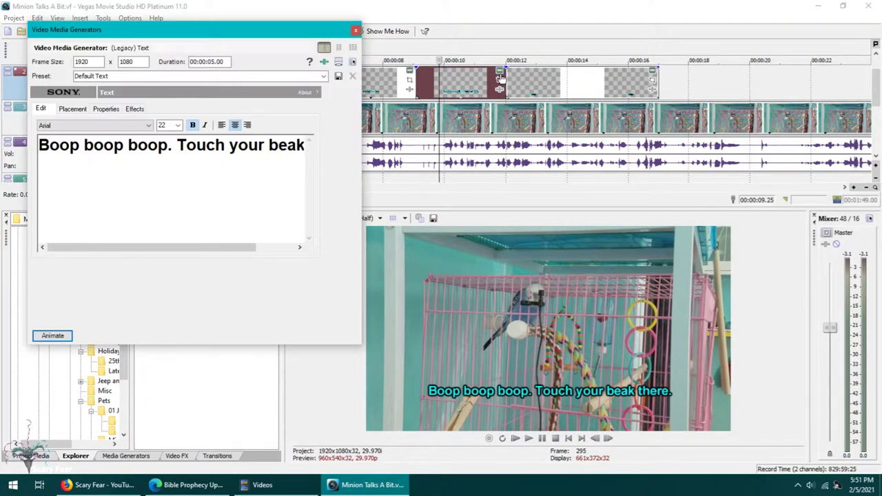
pyautogui.click(179, 146)
pyautogui.write('Ha ')
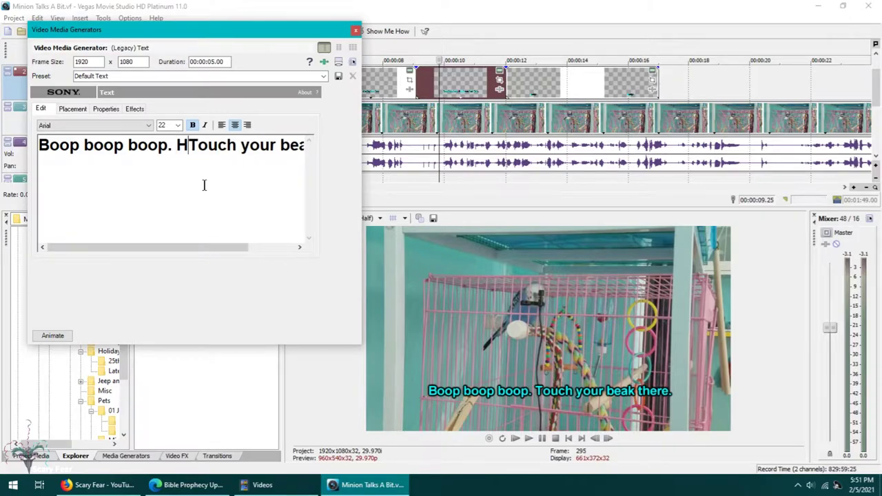
pyautogui.write('ha ha')
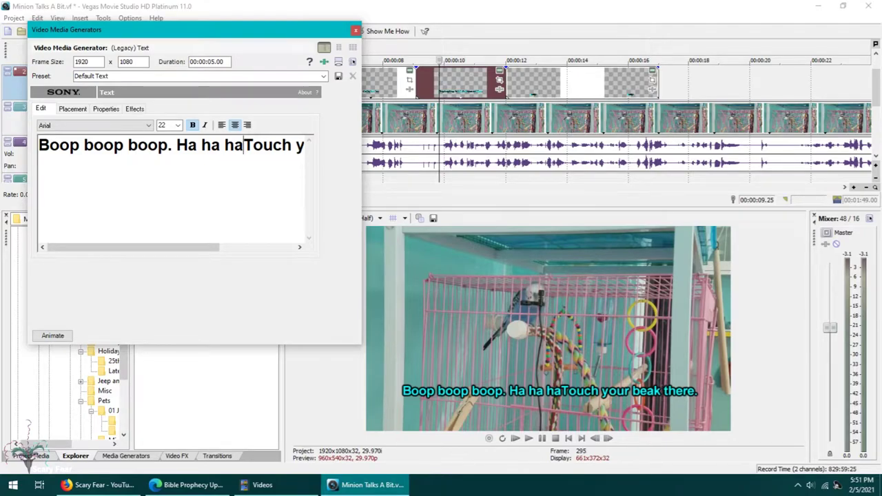
pyautogui.write('.')
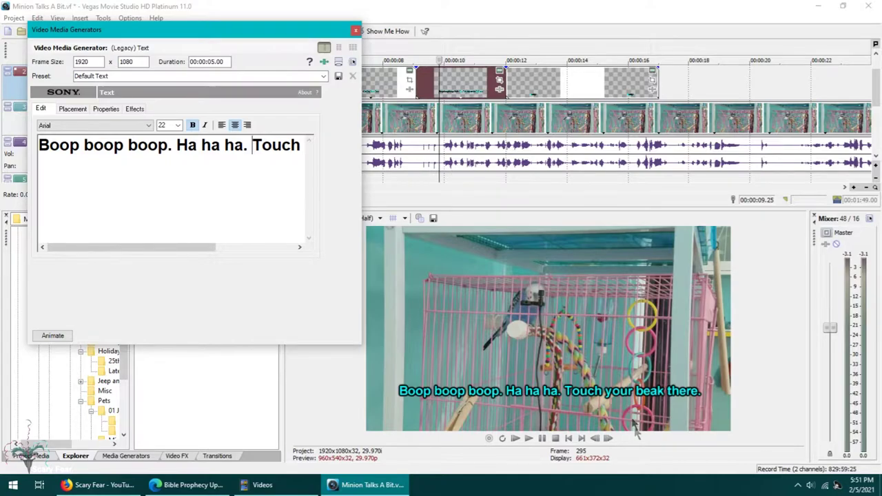
pyautogui.press('Return')
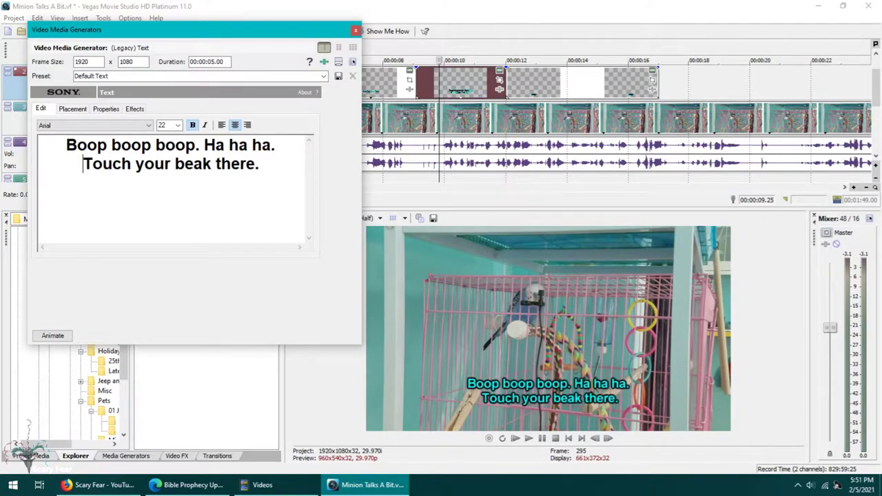
pyautogui.click(534, 372)
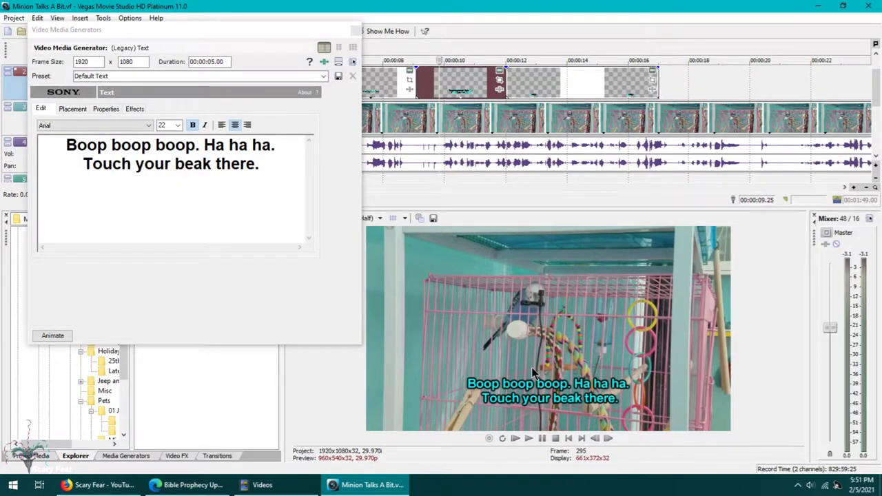
pyautogui.click(356, 31)
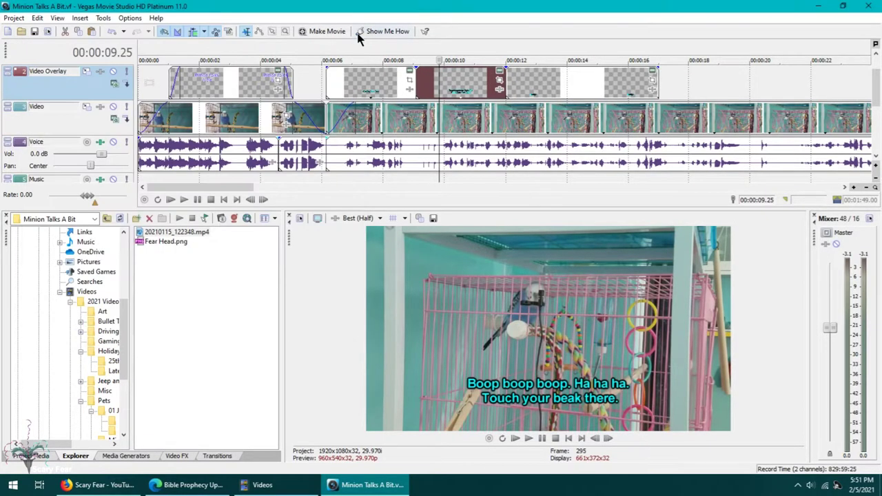
# Step: Play the video from 00:00:09.02 to review the revised two-line caption and the "Budgie" caption
pyautogui.click(415, 119)
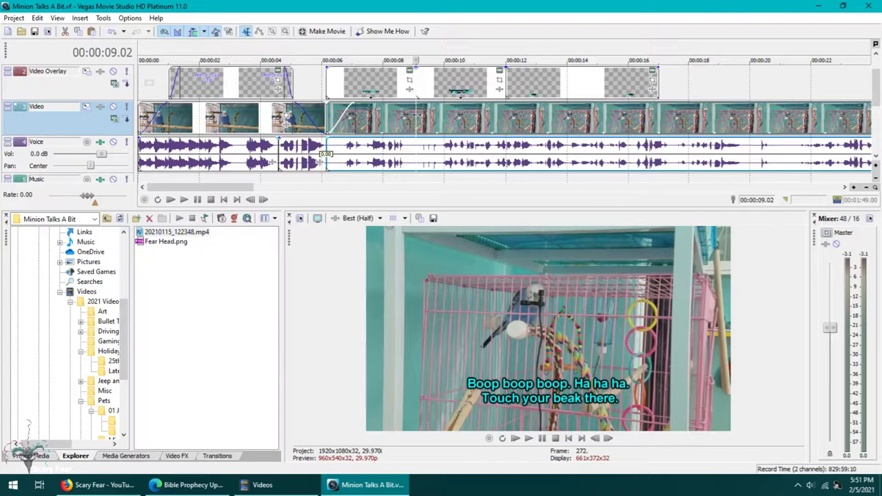
pyautogui.click(186, 199)
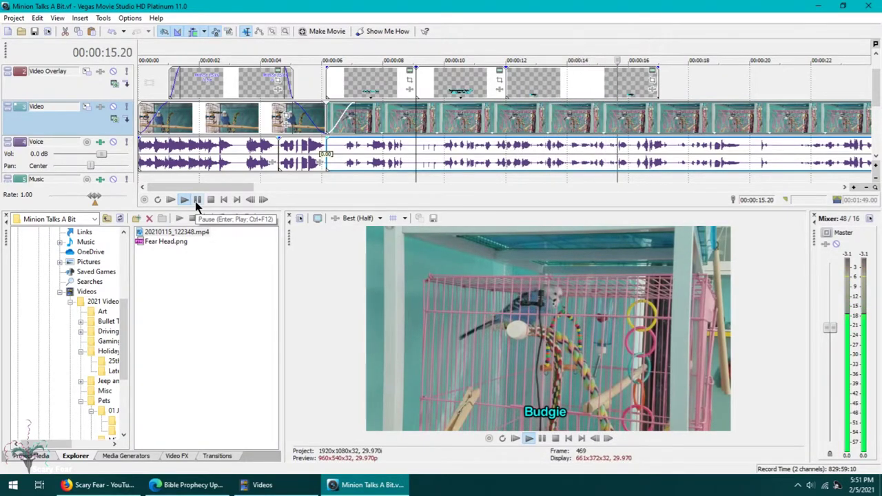
pyautogui.click(210, 199)
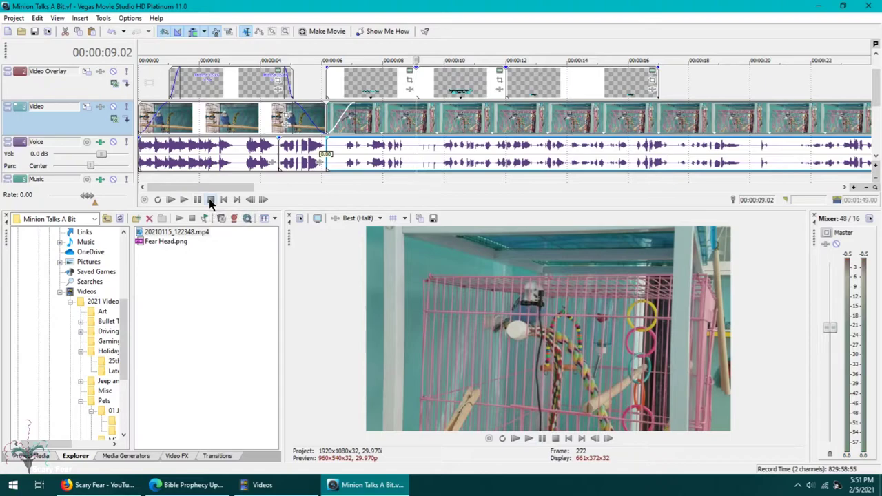
# Step: Play the "Budgie" caption from 00:00:12.00 to hear the speech and trim the caption's end to 00:00:16.04
pyautogui.click(506, 113)
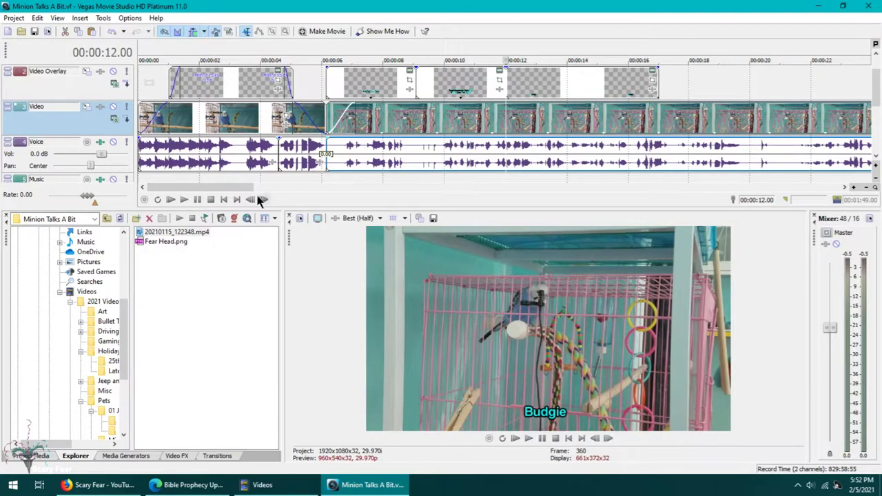
pyautogui.click(186, 200)
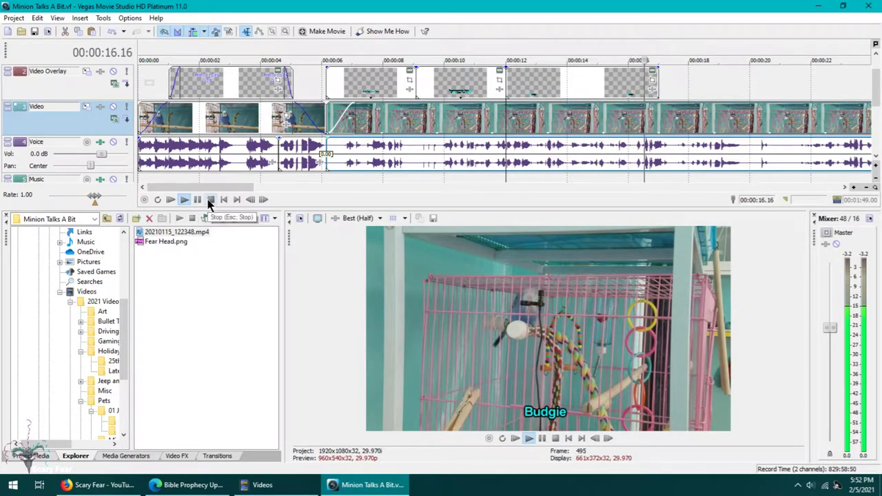
pyautogui.click(211, 200)
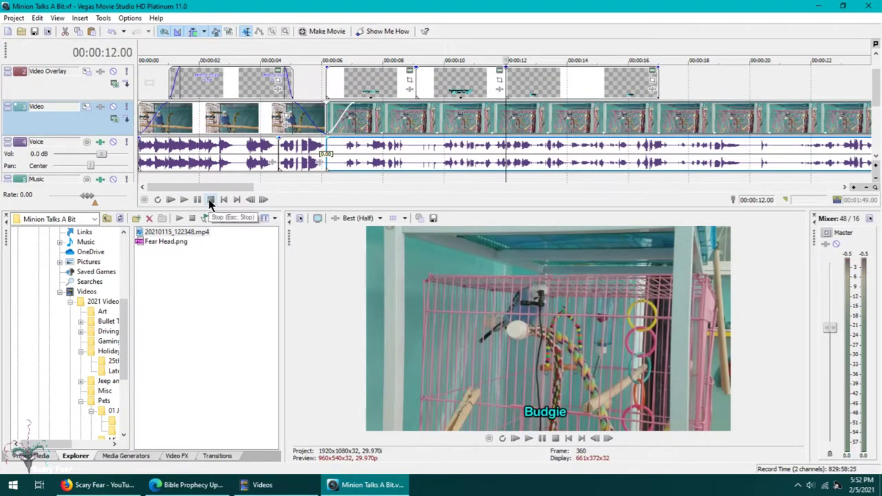
pyautogui.click(634, 150)
pyautogui.click(633, 83)
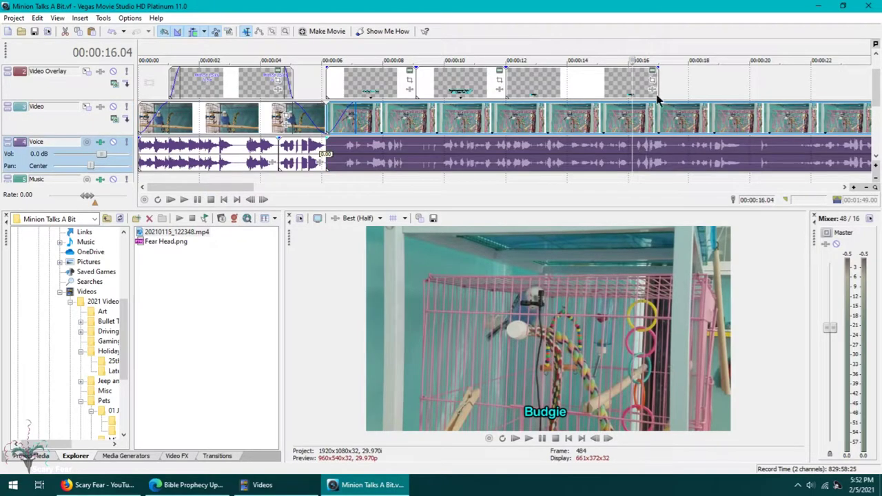
pyautogui.moveTo(660, 78); pyautogui.dragTo(631, 85)
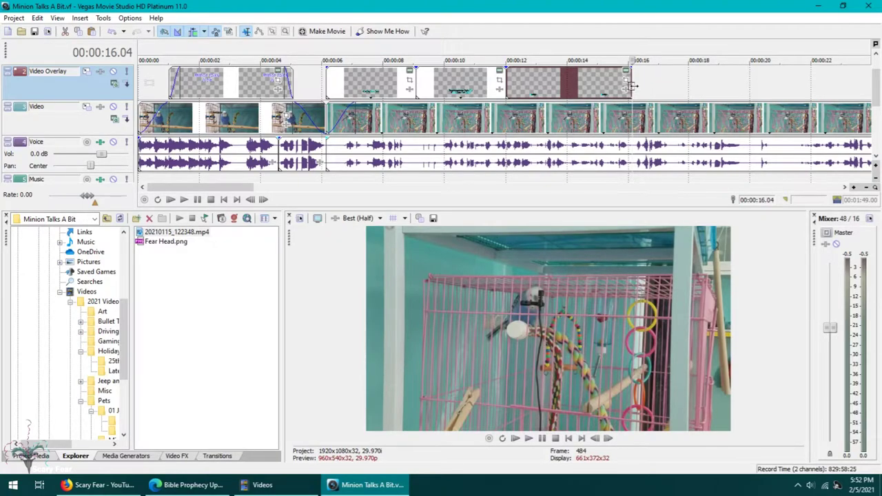
# Step: Play the video again from 00:00:12.00 to check the trimmed "Budgie" caption against the speech
pyautogui.click(507, 124)
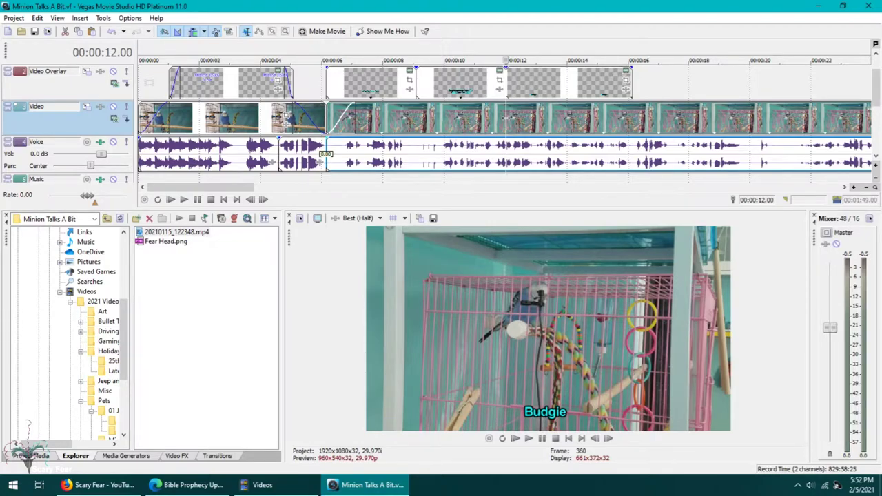
pyautogui.click(184, 200)
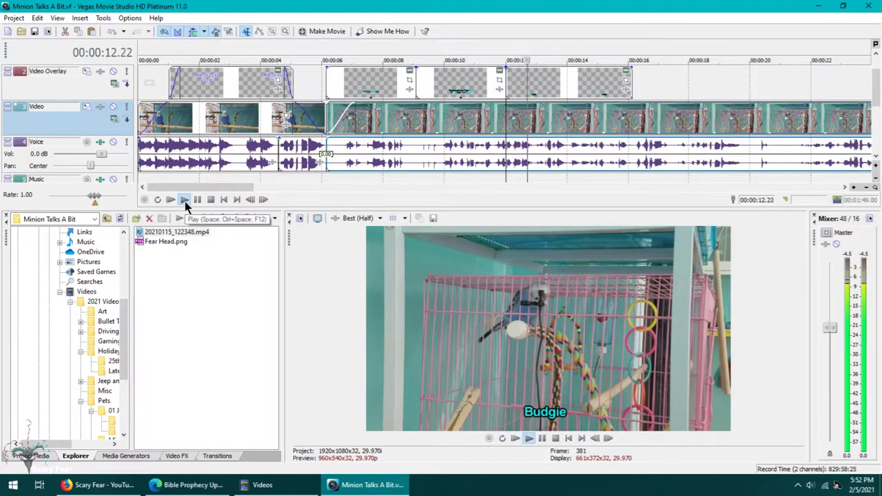
pyautogui.press('space')
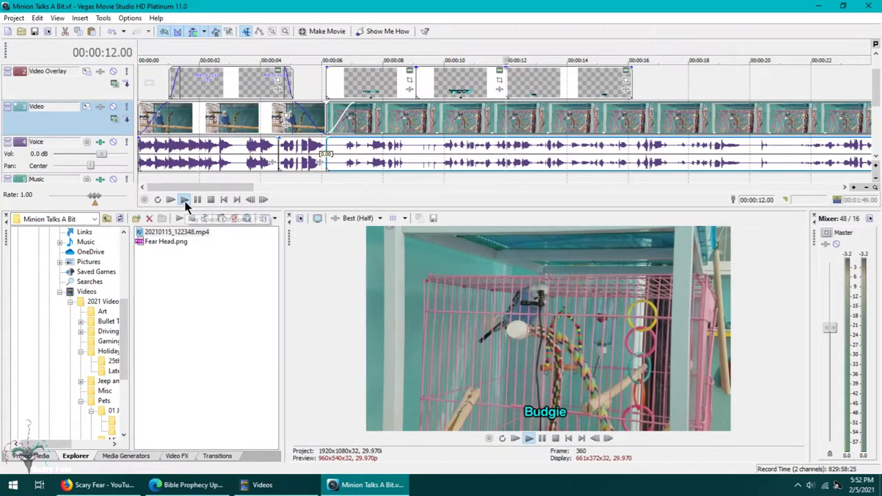
pyautogui.click(210, 200)
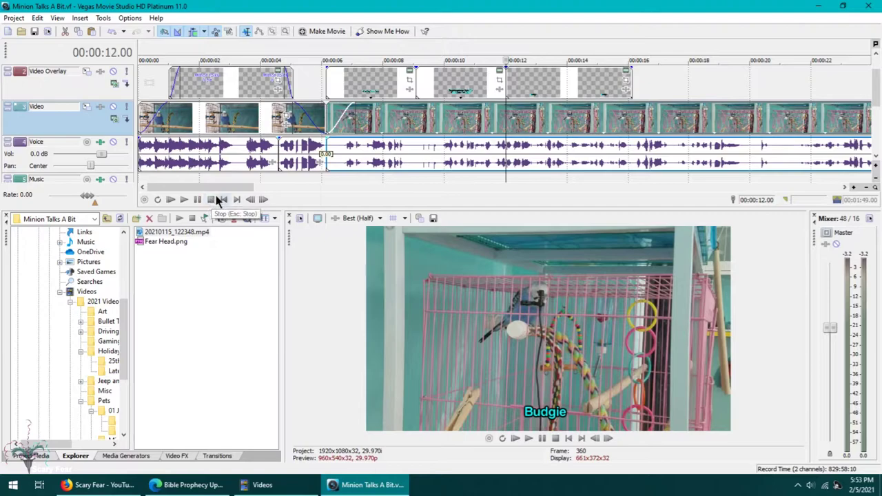
# Step: Listen for the start of the speech after 00:00:12.00 and move the "Budgie" caption to begin at 00:00:12.06
pyautogui.scroll(5, 503, 172)
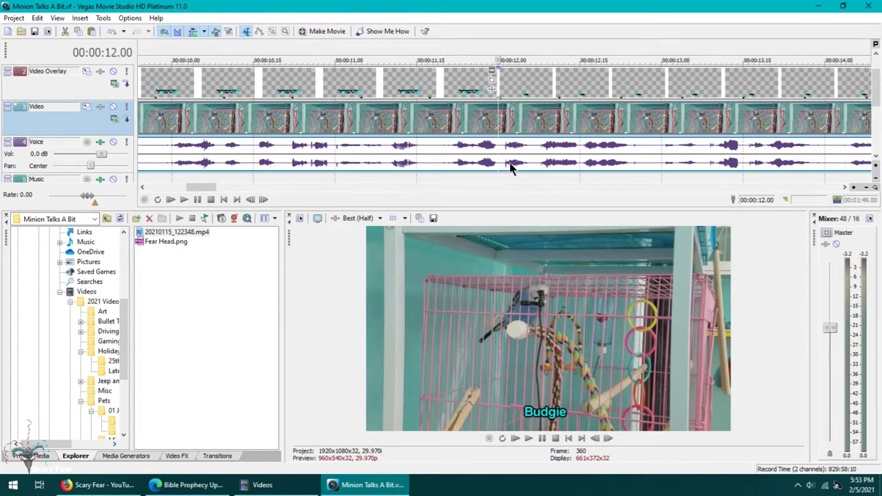
pyautogui.click(184, 200)
pyautogui.click(211, 199)
pyautogui.click(531, 148)
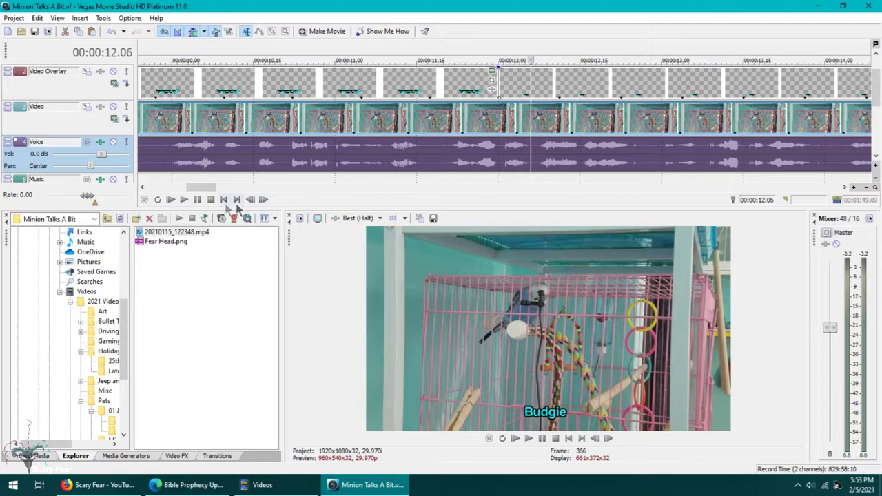
pyautogui.click(183, 200)
pyautogui.click(211, 199)
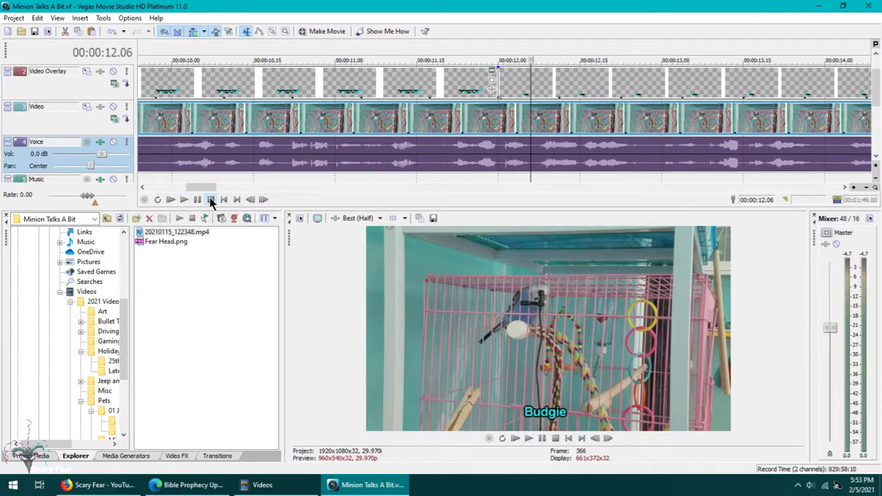
pyautogui.moveTo(546, 85); pyautogui.dragTo(576, 90)
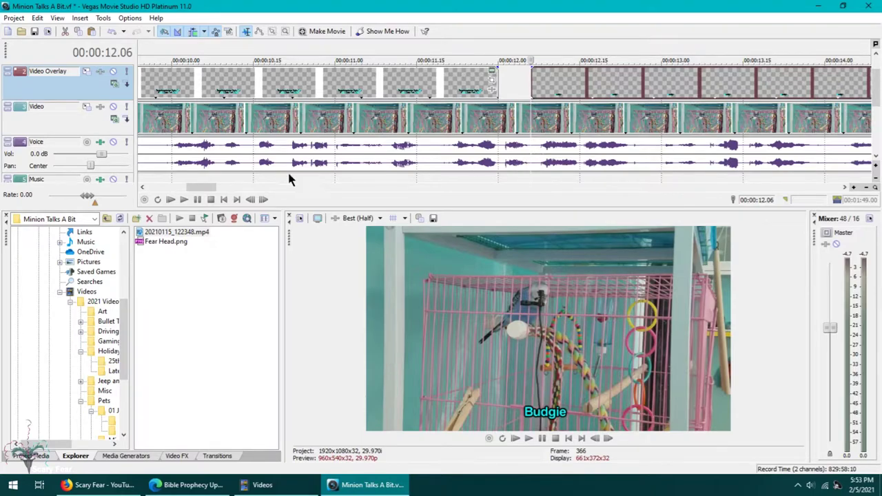
# Step: Play the video repeatedly from 00:00:12.06 to make out the spoken words, and open the "Budgie" caption's text generator
pyautogui.click(184, 199)
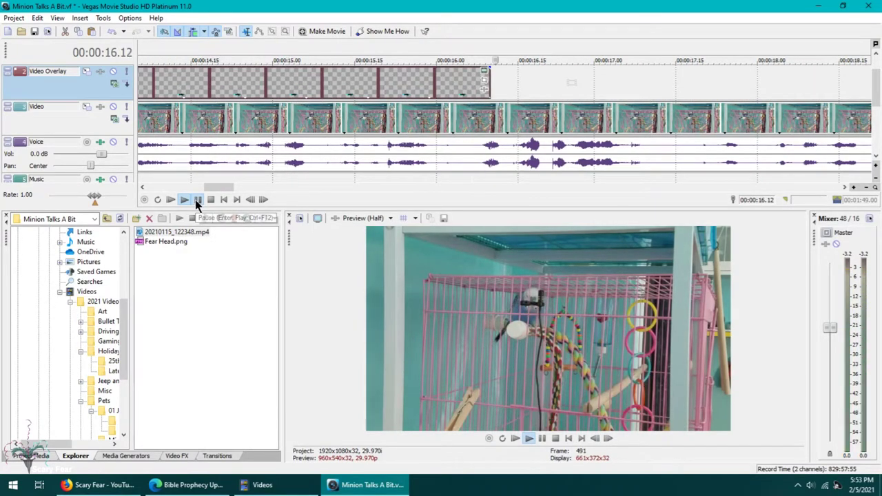
pyautogui.click(197, 200)
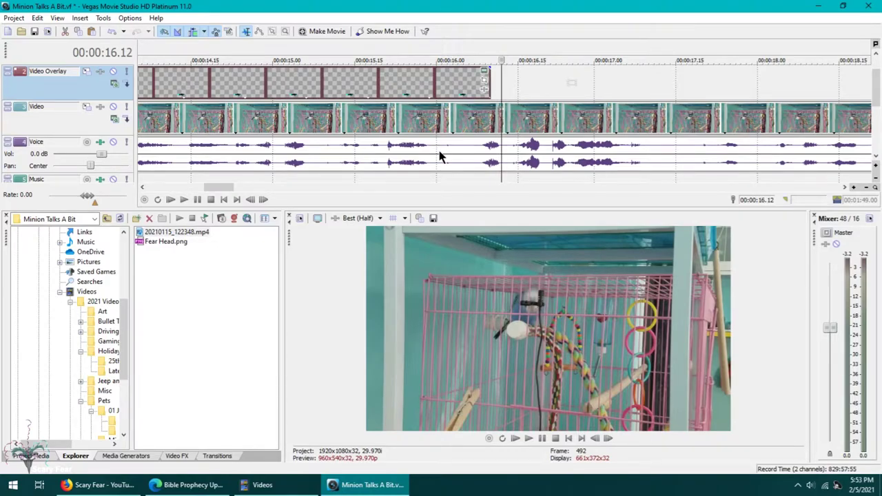
pyautogui.scroll(-4, 439, 157)
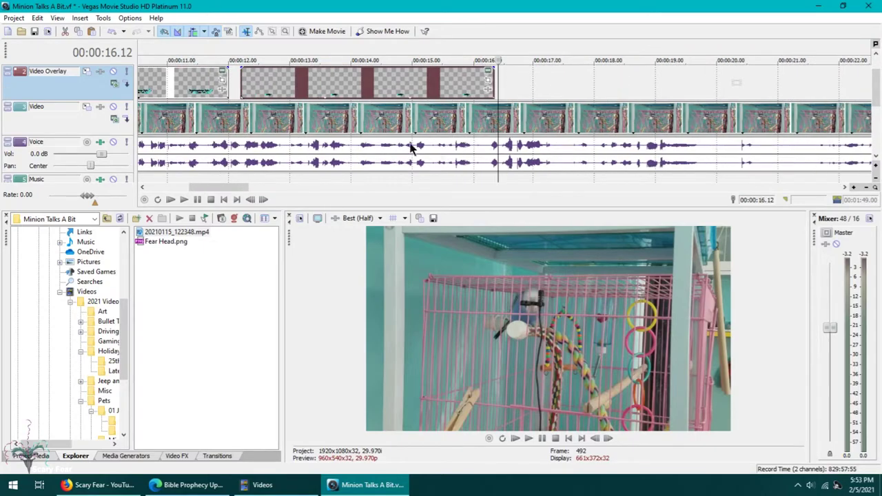
pyautogui.click(243, 121)
pyautogui.click(184, 199)
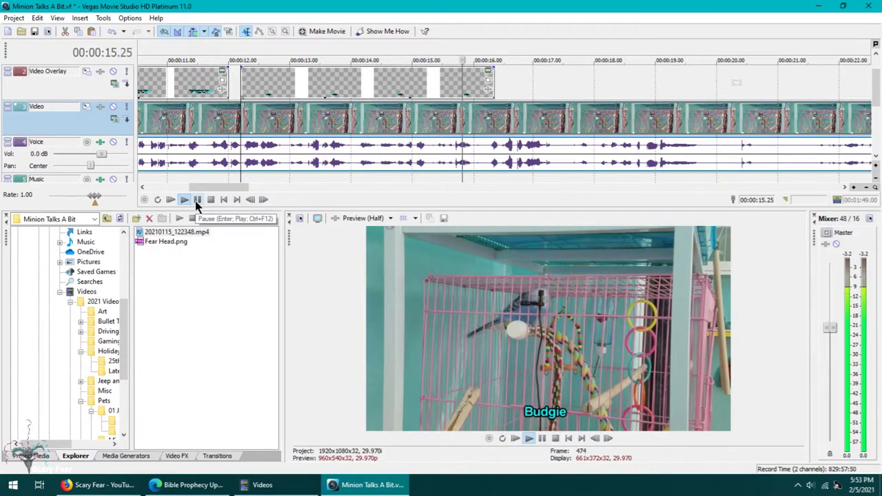
pyautogui.click(211, 200)
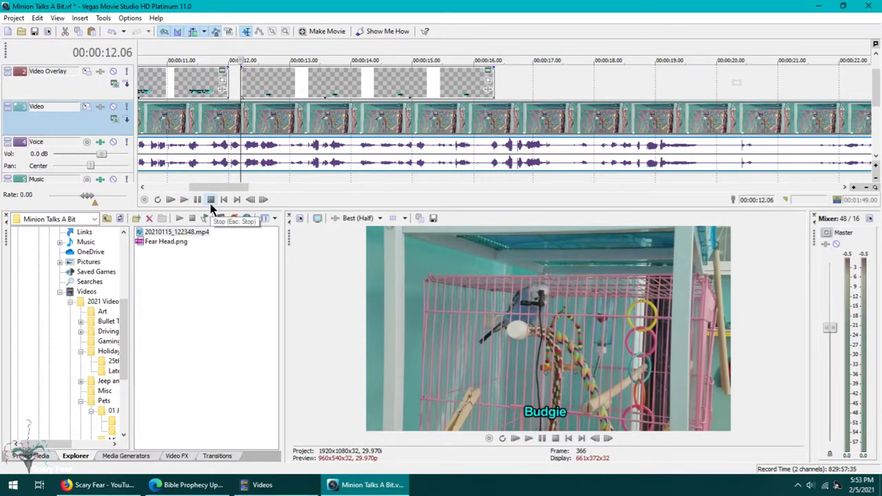
pyautogui.click(184, 201)
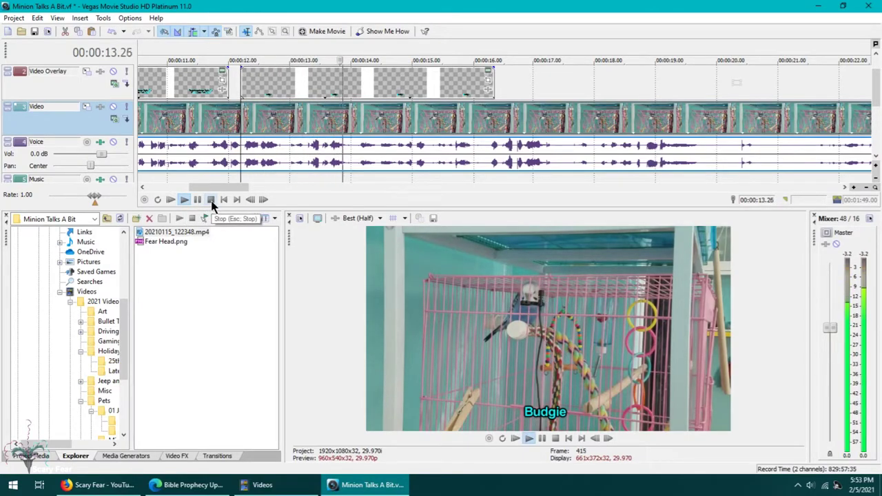
pyautogui.press('space')
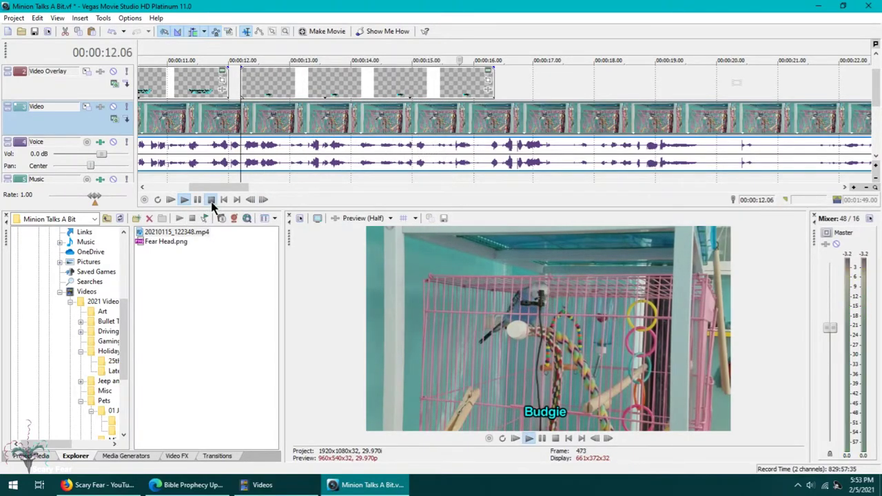
pyautogui.click(487, 72)
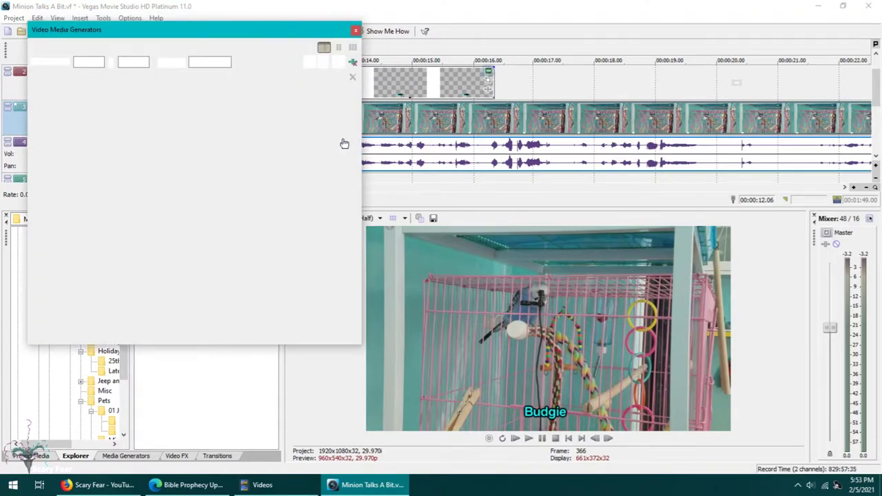
# Step: Switch to File Explorer and reopen the project Minion Talks A Bit.vf from the Minion Talks A Bit folder under 2021 Videos
pyautogui.hotkey('alt', 'Tab')
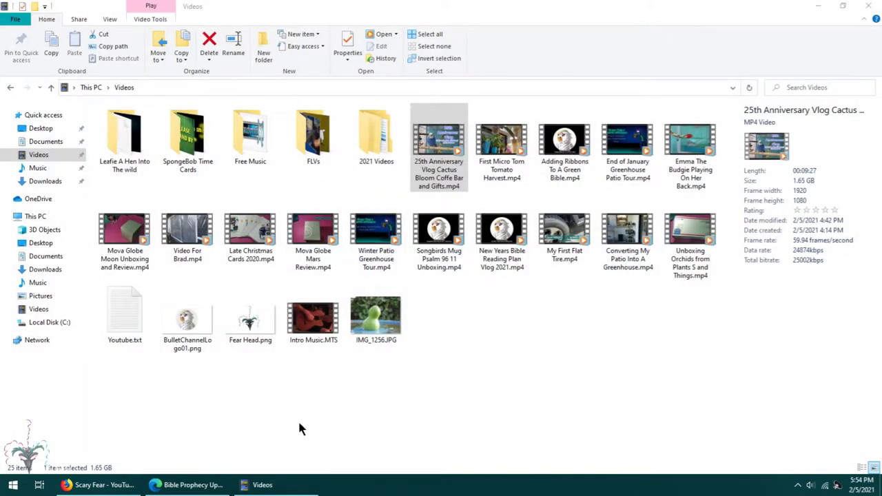
pyautogui.moveTo(274, 485)
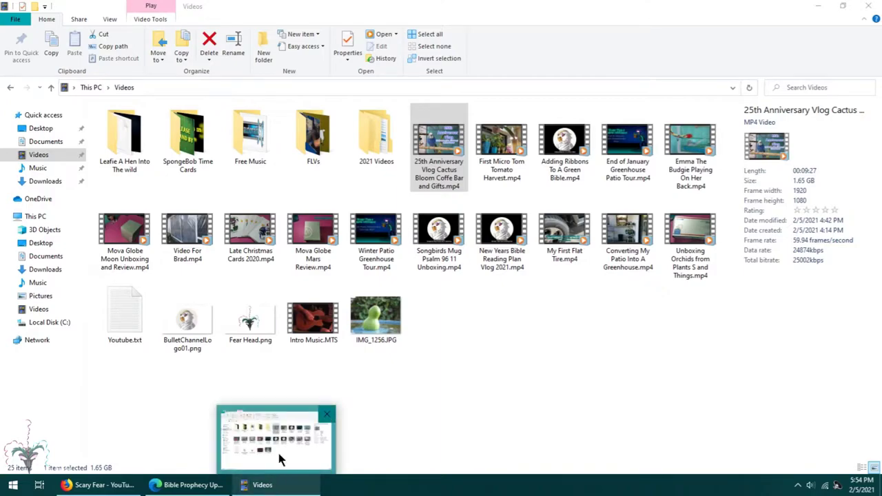
pyautogui.doubleClick(377, 136)
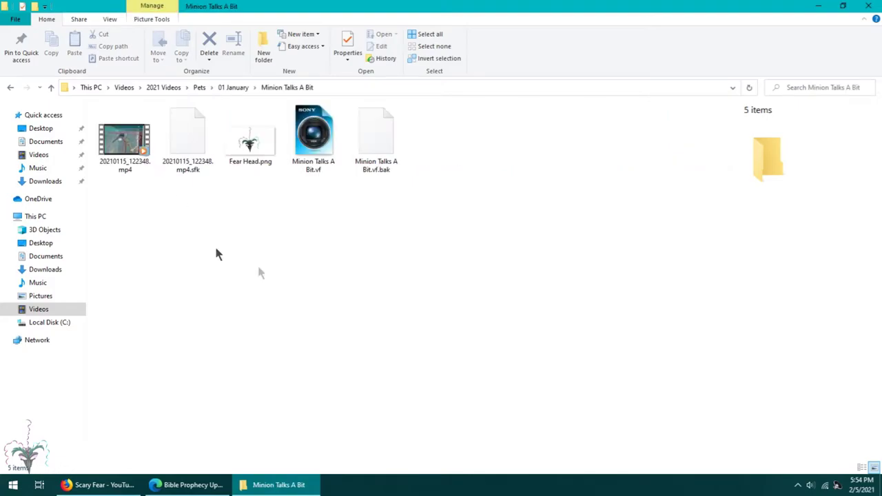
pyautogui.click(310, 141)
pyautogui.doubleClick(310, 141)
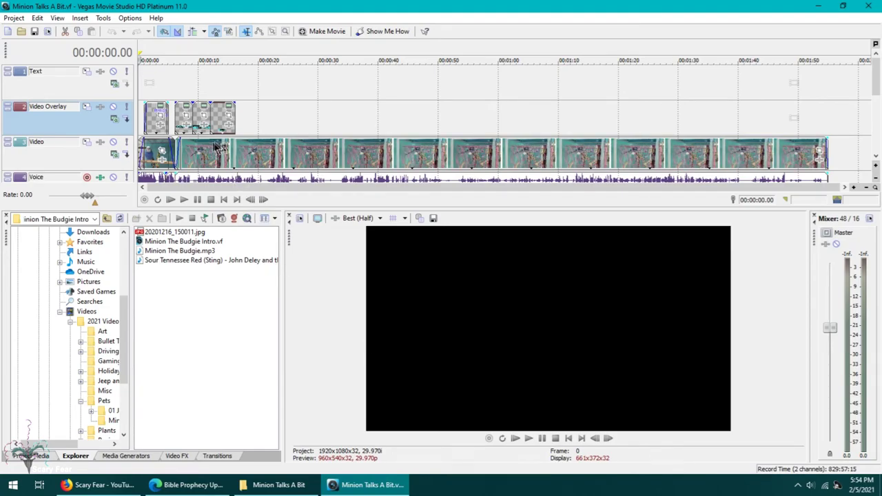
# Step: Play the reopened project from 00:00:12.00 to compare the start of the "Budgie" caption with the voice waveform
pyautogui.click(210, 145)
pyautogui.scroll(5, 234, 138)
pyautogui.scroll(2, 245, 134)
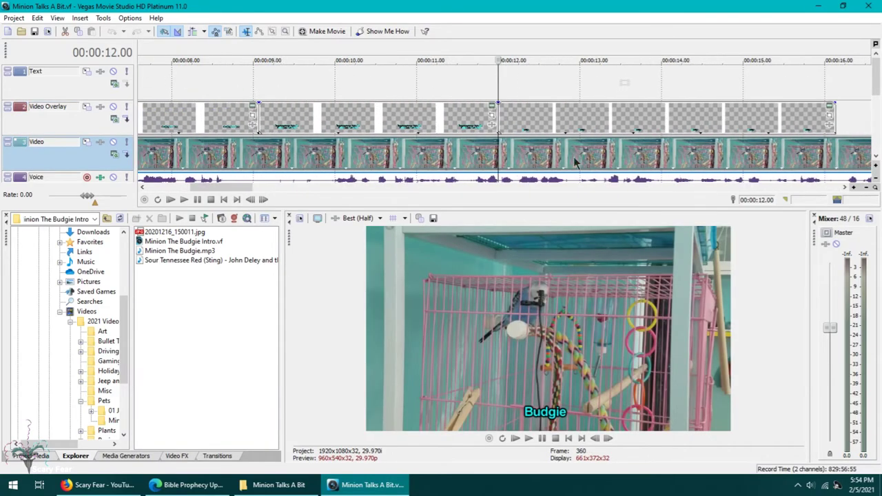
pyautogui.scroll(-1, 875, 82)
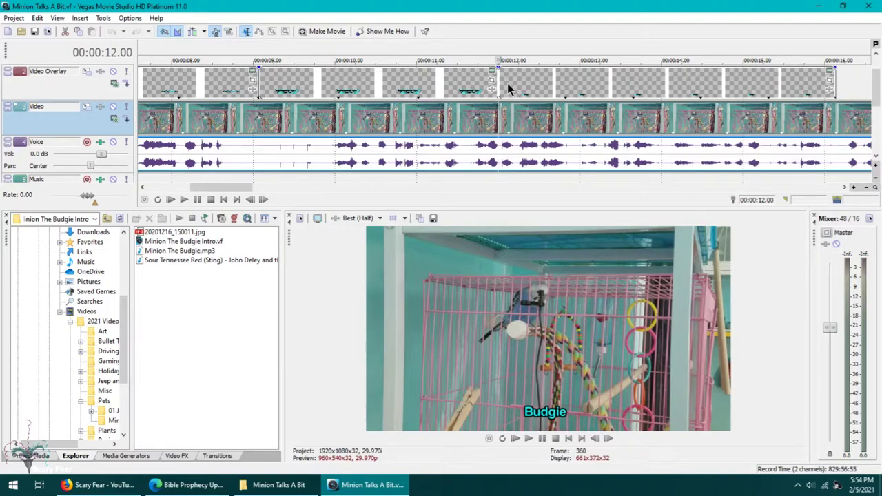
pyautogui.click(184, 201)
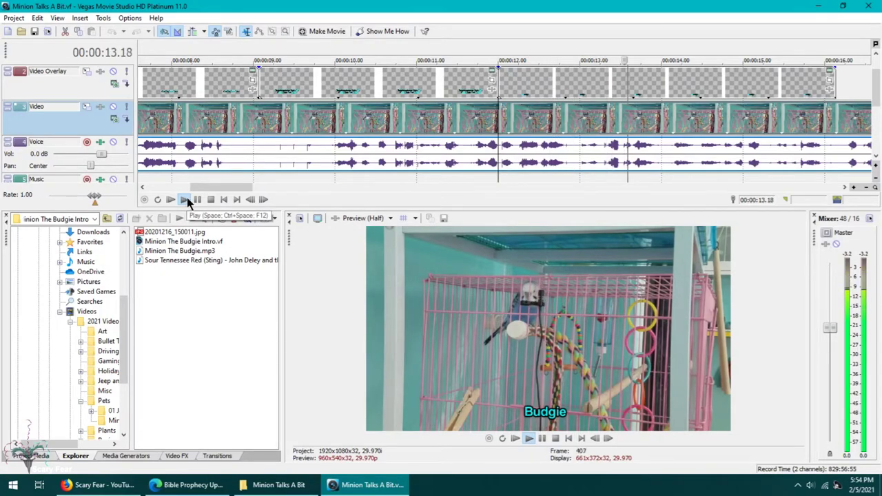
pyautogui.click(210, 200)
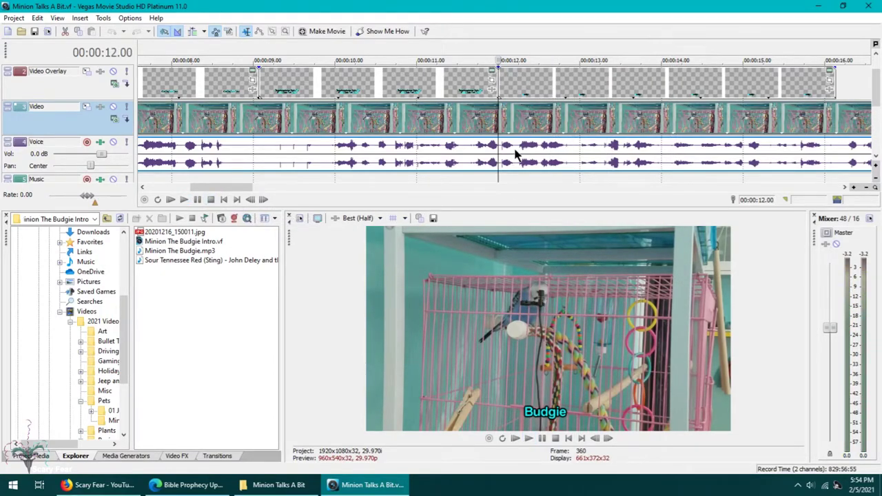
# Step: Check the audio at 00:00:12.06 and shift the "Budgie" caption on the overlay track to start there
pyautogui.click(514, 148)
pyautogui.click(184, 200)
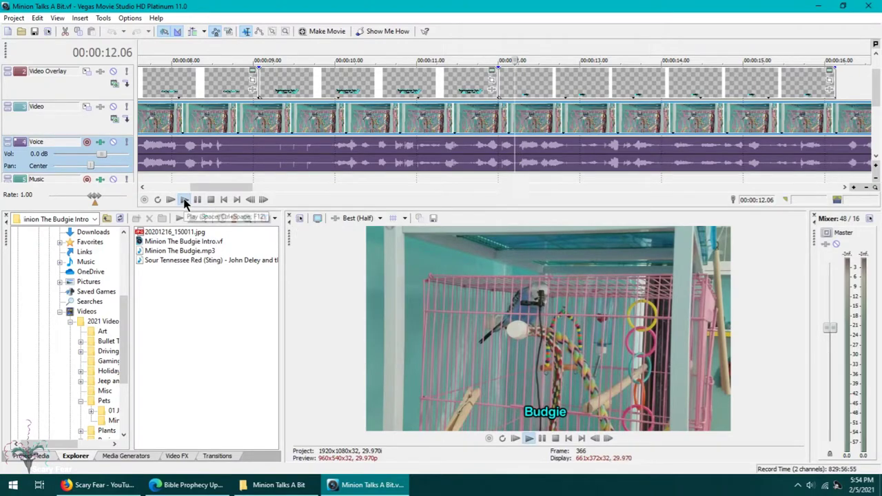
pyautogui.click(211, 200)
pyautogui.moveTo(544, 81); pyautogui.dragTo(557, 90)
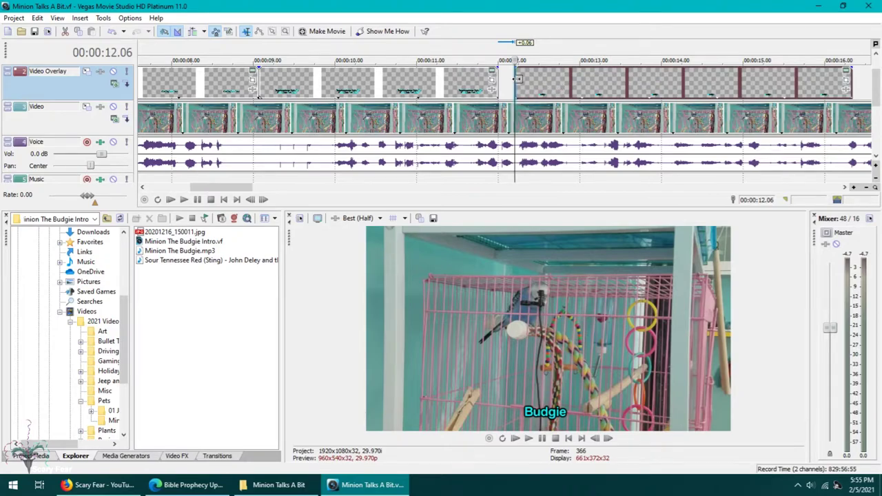
# Step: Listen to the audio from 00:00:12.06 and extend the "Budgie" caption text to "Budgie. Come on. Flap your wing."
pyautogui.click(184, 199)
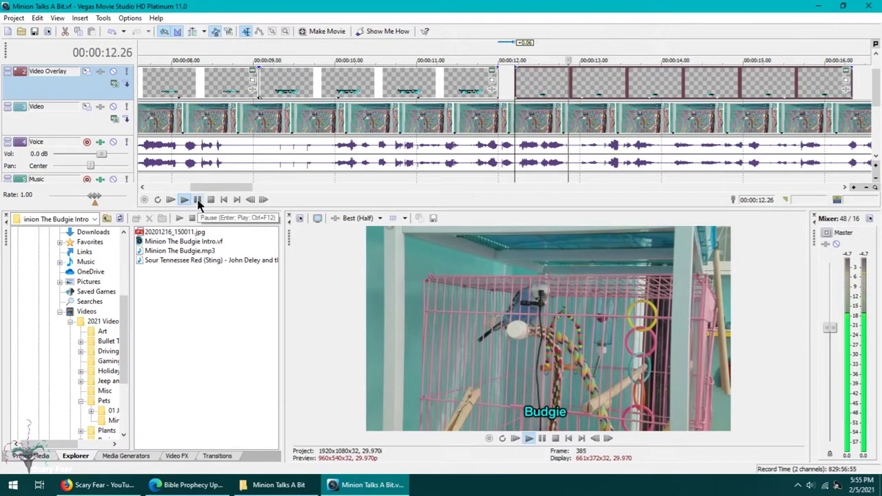
pyautogui.click(197, 200)
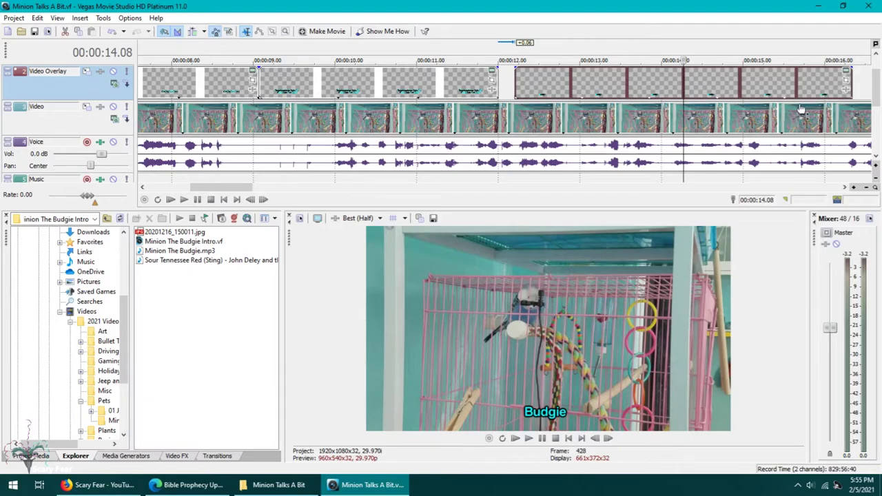
pyautogui.click(845, 71)
pyautogui.click(208, 148)
pyautogui.write('. Come on')
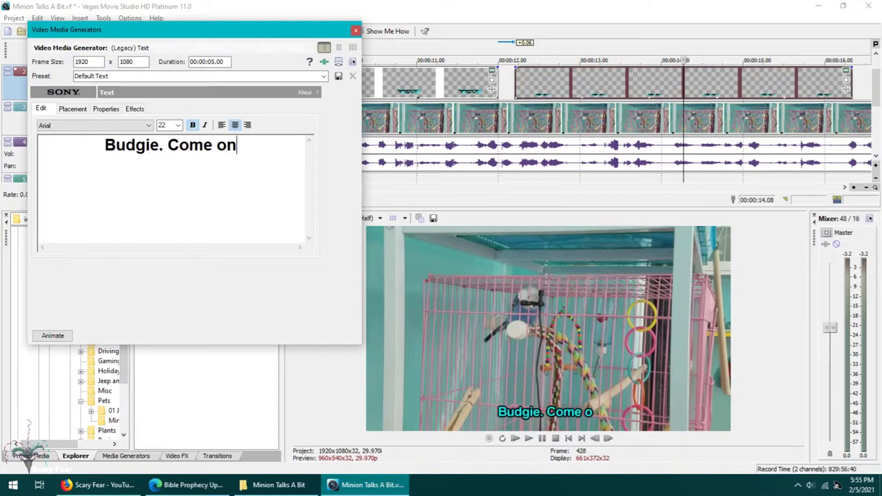
pyautogui.write('. Flap your')
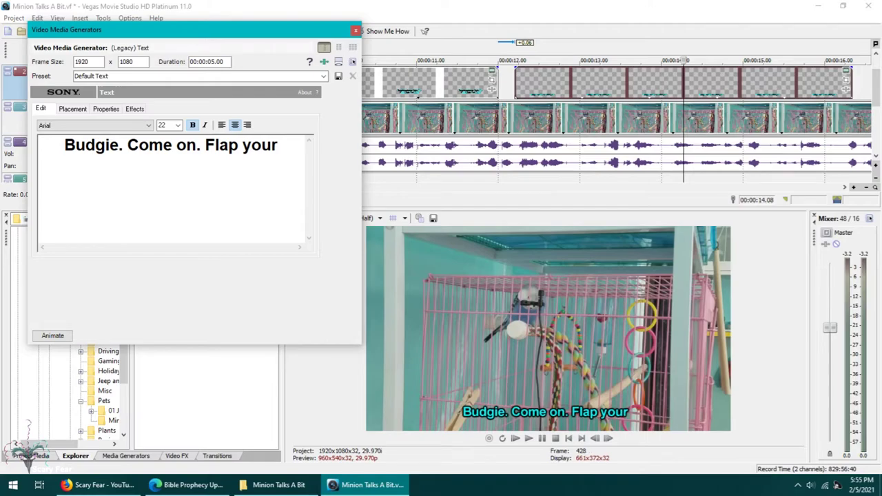
pyautogui.write(' win.')
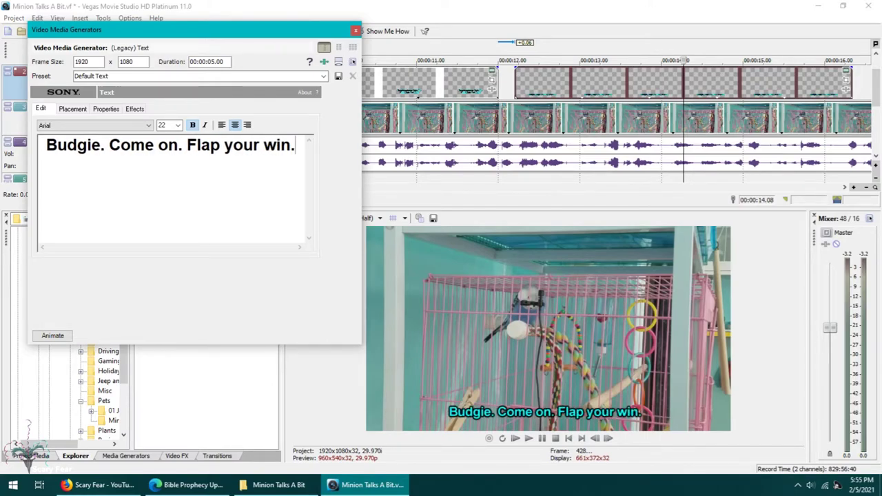
pyautogui.press('BackSpace')
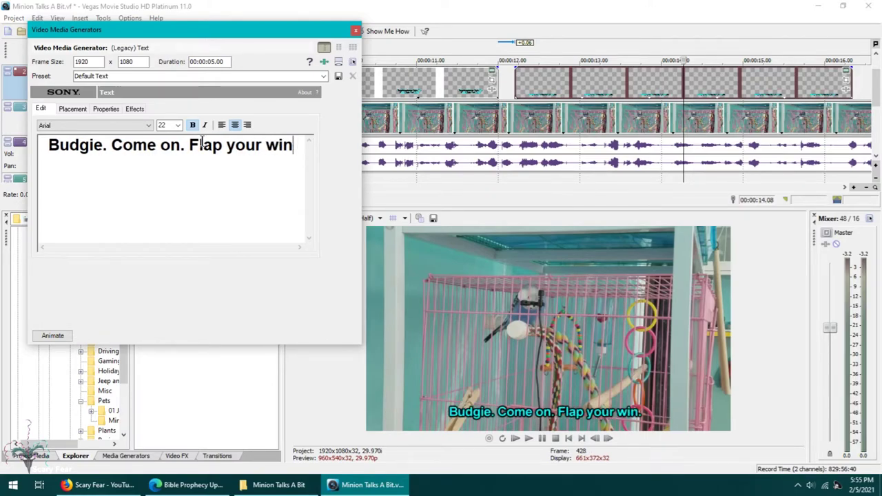
pyautogui.write('g.')
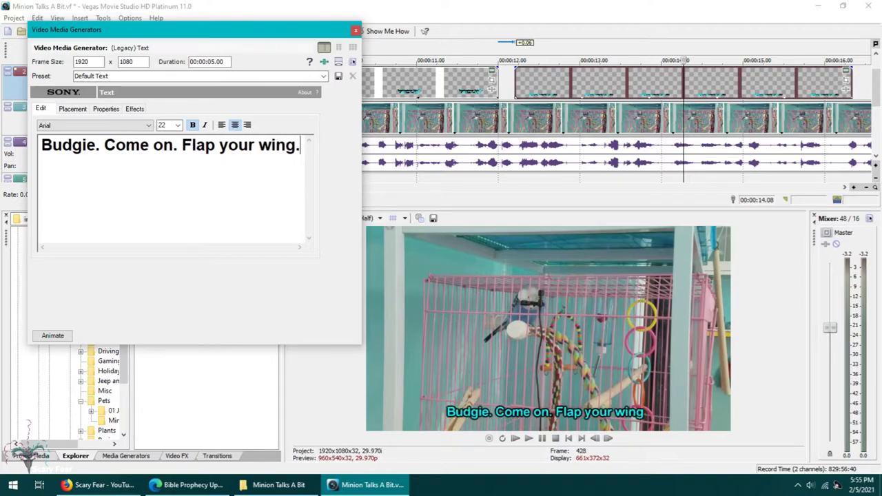
# Step: Move the caption's text placement up to about X 0.009, Y 0.670 and close its text generator
pyautogui.click(71, 109)
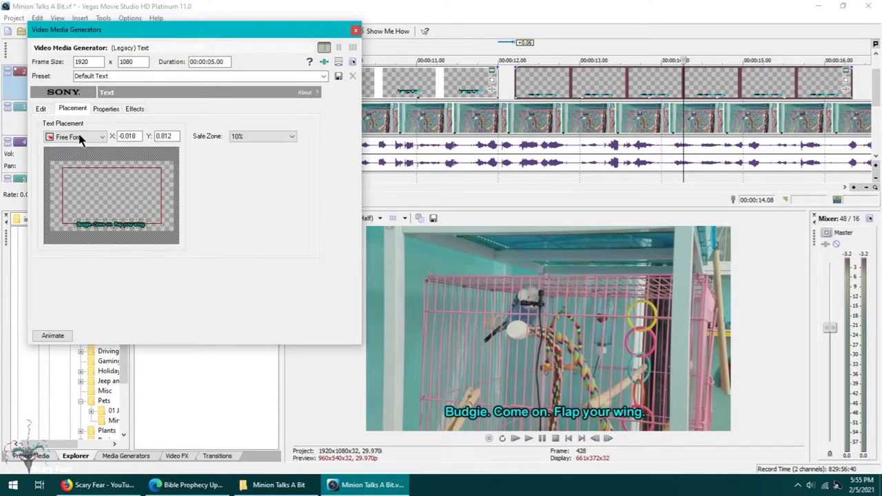
pyautogui.moveTo(113, 229); pyautogui.dragTo(114, 221)
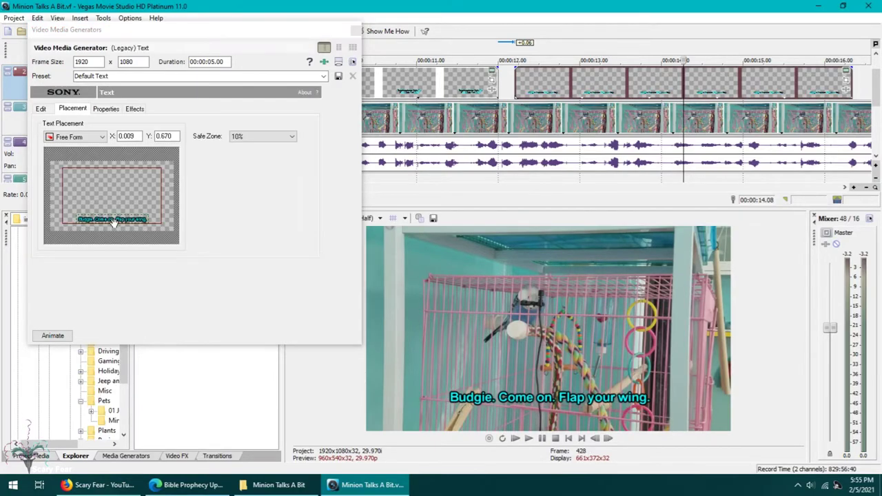
pyautogui.click(356, 30)
# Step: Play the caption from 00:00:12.06 to find where the phrase ends, and trim the caption's end to 00:00:16.05
pyautogui.click(516, 79)
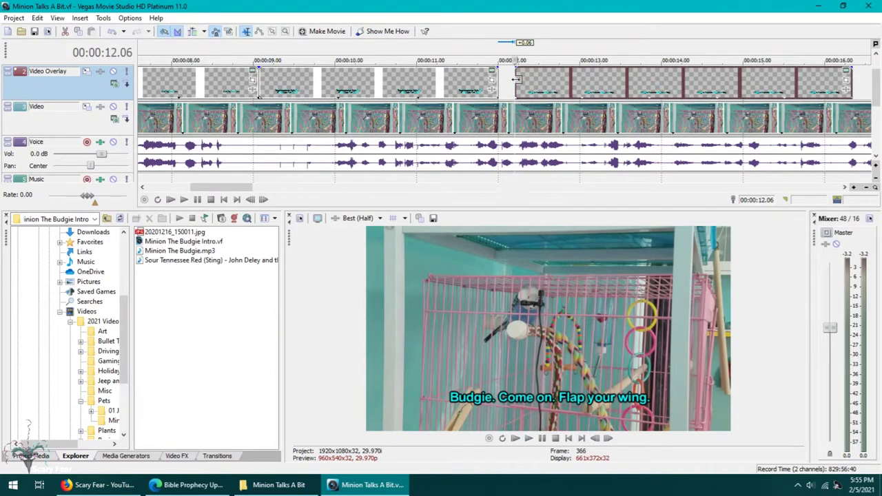
pyautogui.click(188, 200)
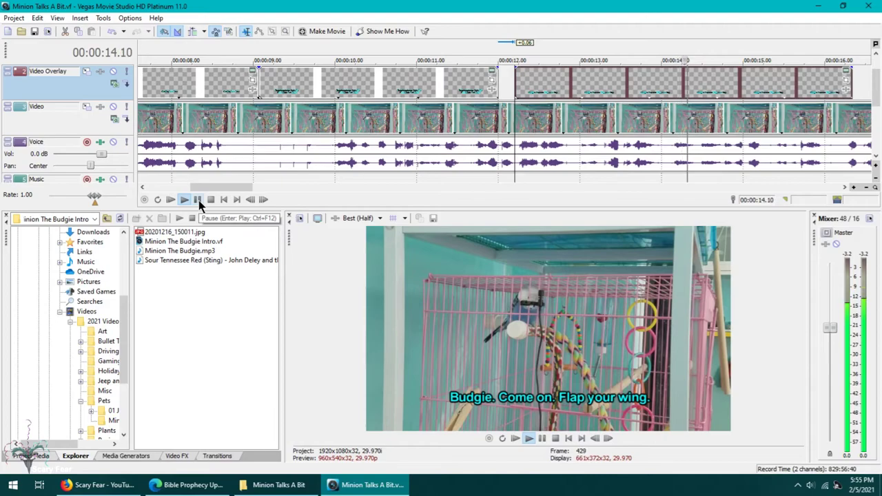
pyautogui.click(197, 200)
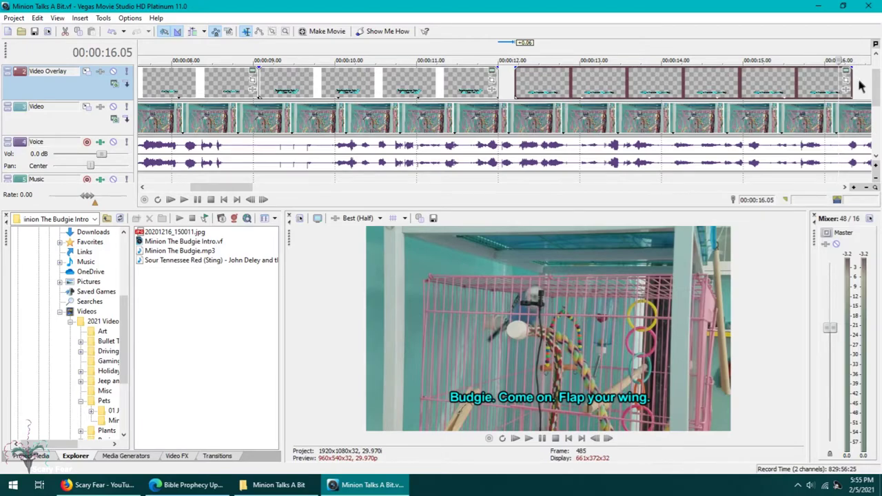
pyautogui.moveTo(852, 80); pyautogui.dragTo(836, 79)
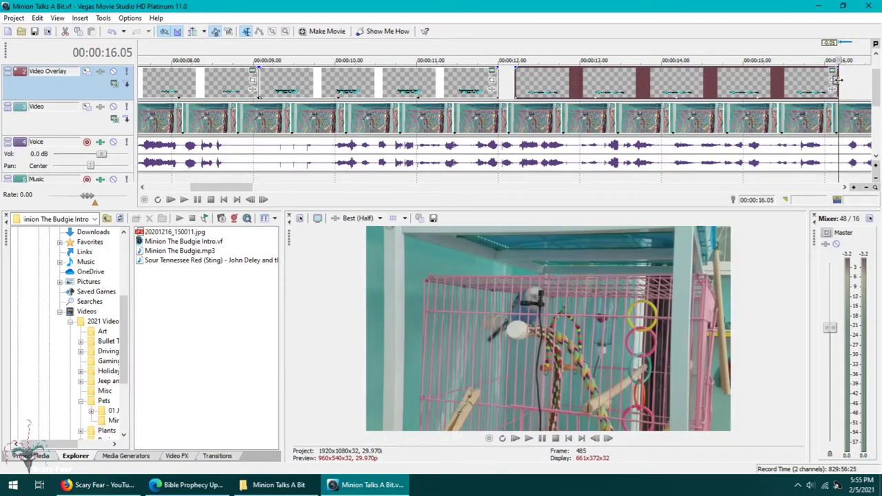
# Step: Reopen the caption's text and add a second line reading "By the way Minion, How're you"
pyautogui.click(669, 89)
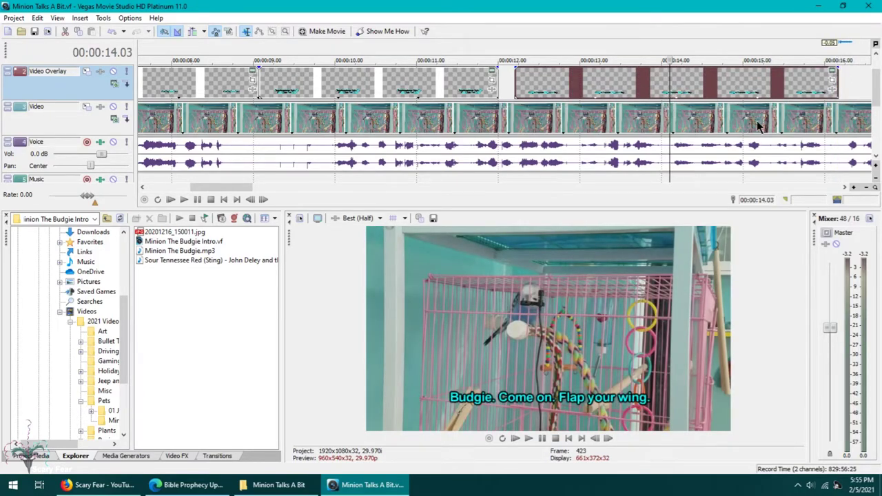
pyautogui.click(832, 74)
pyautogui.click(298, 147)
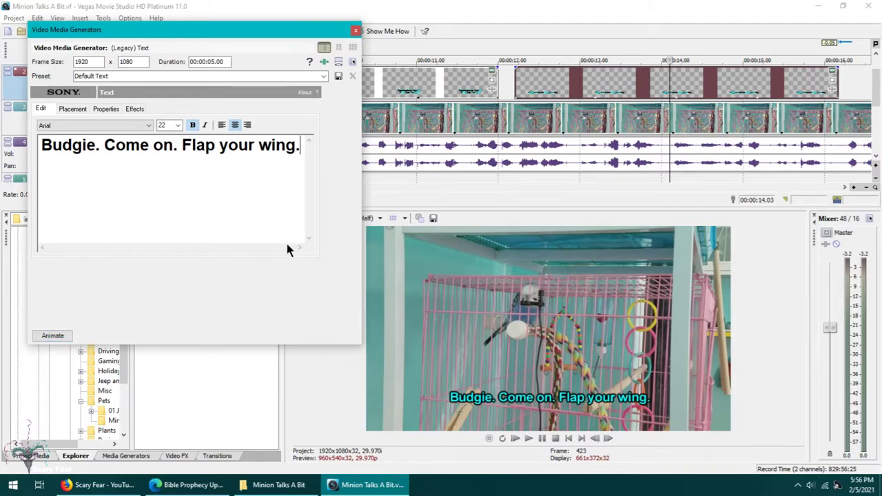
pyautogui.press('Return')
pyautogui.write('By')
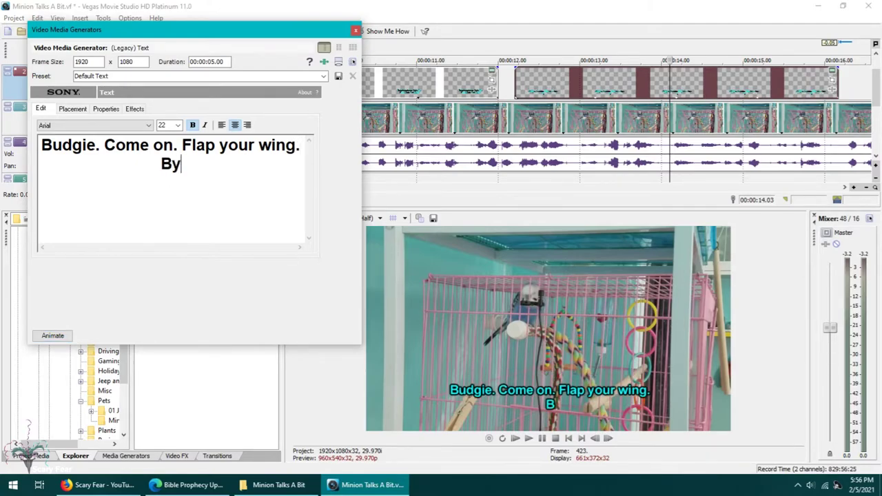
pyautogui.write(' the way ')
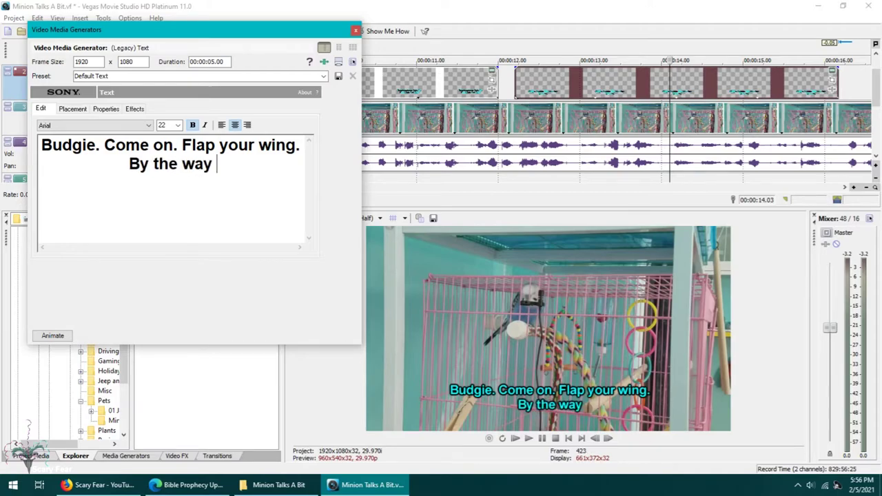
pyautogui.write('Minion')
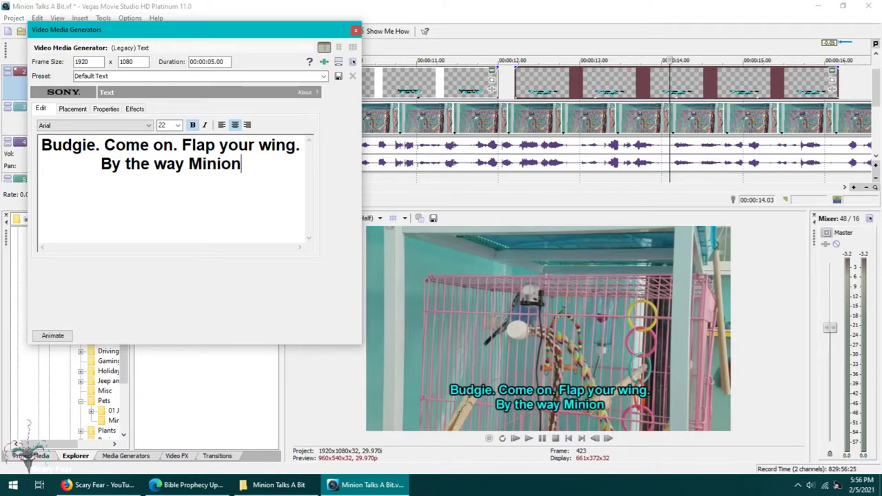
pyautogui.write(', Ho')
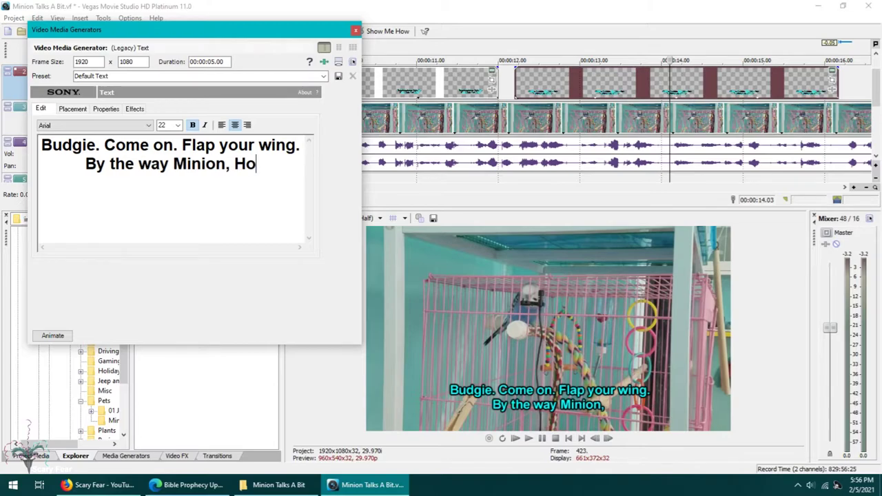
pyautogui.write("w're you")
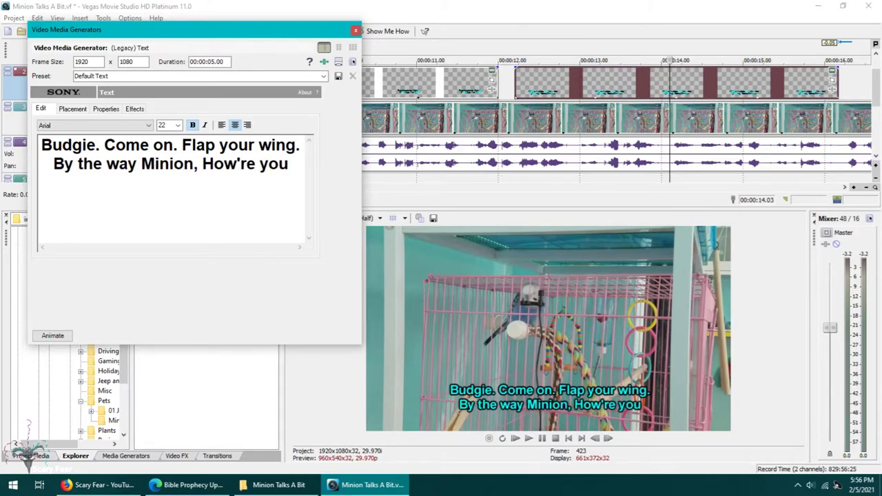
# Step: Add a third caption line reading "doin'?" and close the text generator
pyautogui.press('Return')
pyautogui.write('doing?')
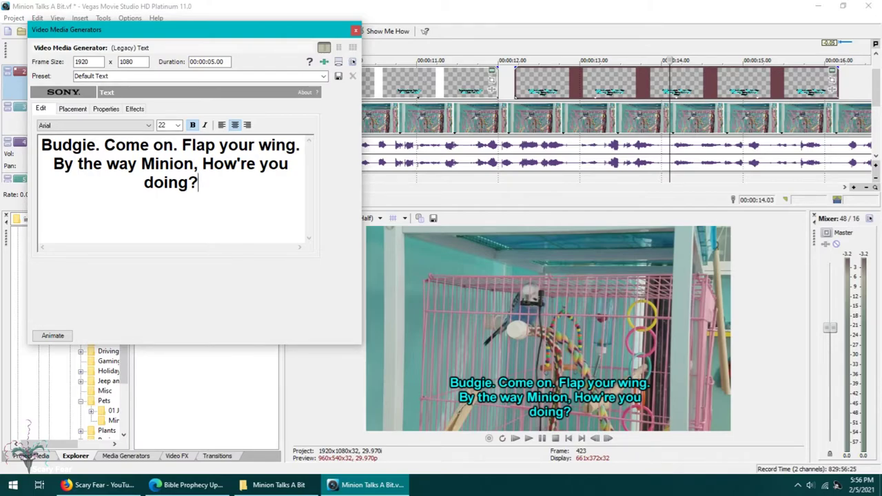
pyautogui.press('BackSpace')
pyautogui.press('BackSpace')
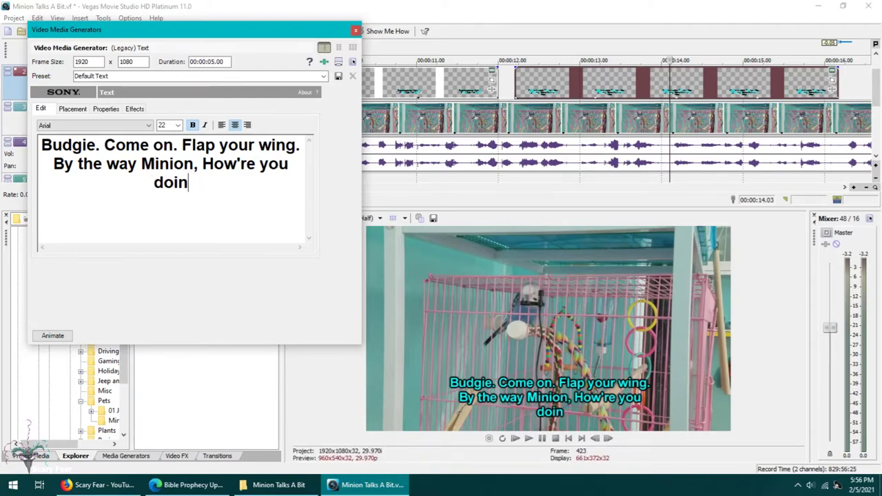
pyautogui.write("'?")
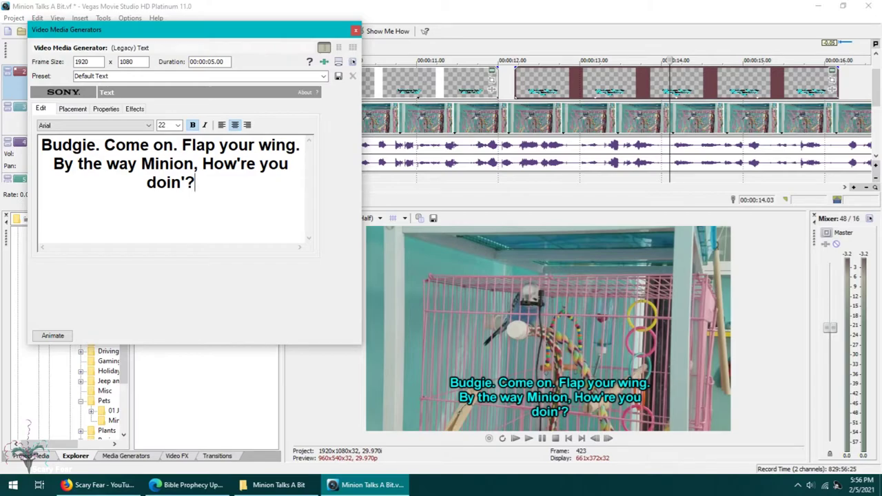
pyautogui.click(287, 249)
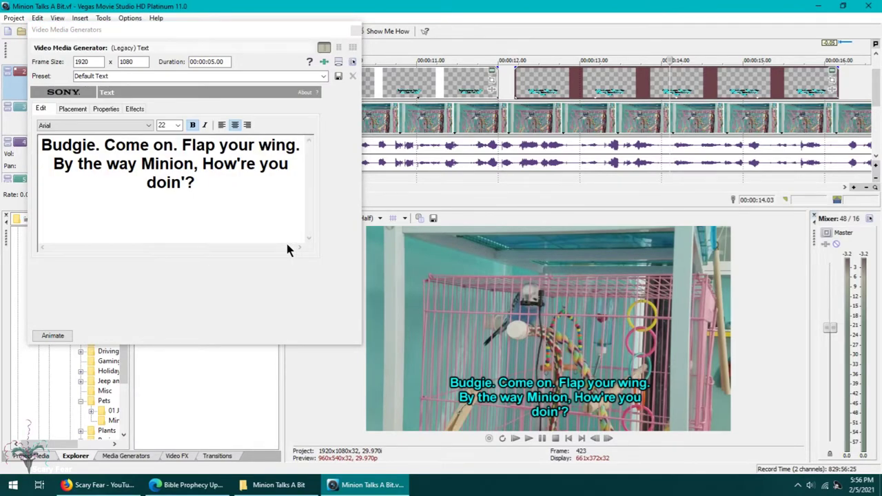
pyautogui.click(357, 31)
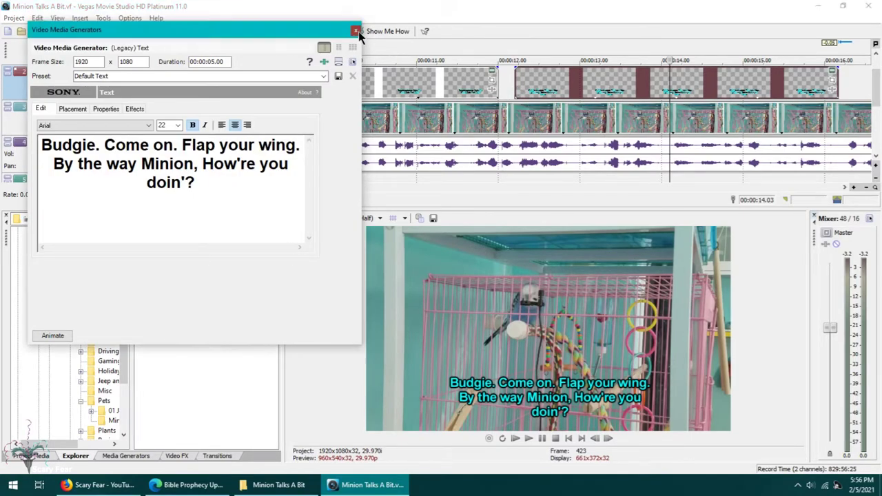
pyautogui.click(356, 31)
# Step: Play the three-line caption twice from its start at 00:00:12.06 to check it against the spoken audio
pyautogui.press('Left')
pyautogui.click(186, 199)
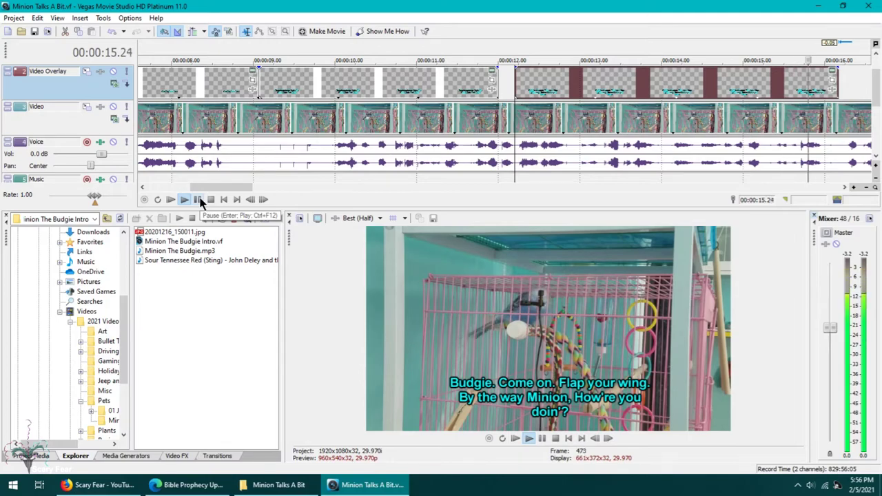
pyautogui.click(211, 200)
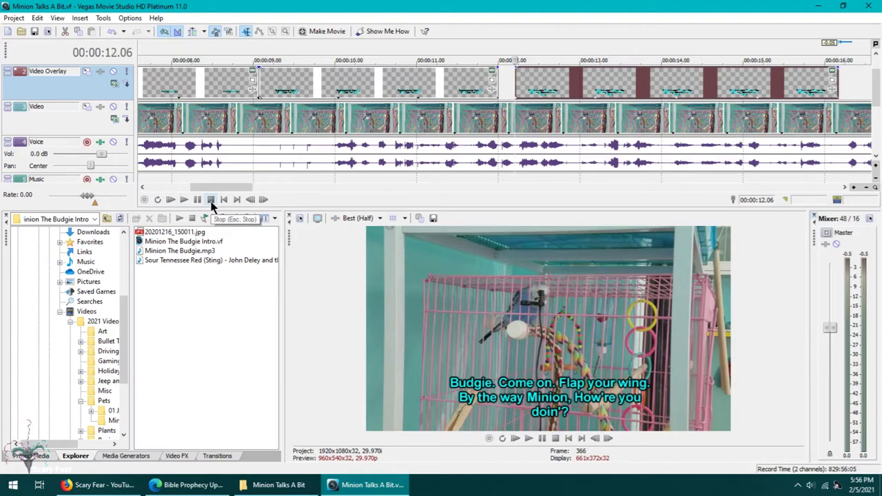
pyautogui.click(184, 200)
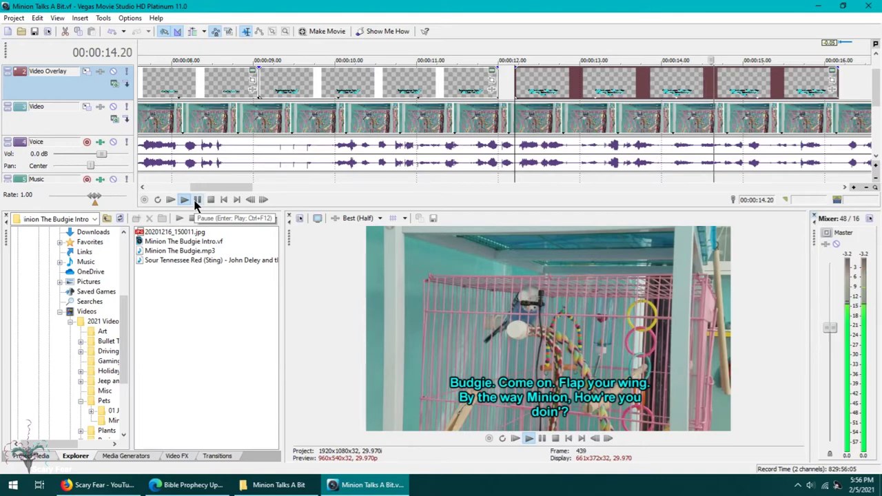
pyautogui.click(213, 199)
# Step: Play the voice track repeatedly from 00:00:12.00 and from 00:00:12.02 to examine where the speech begins in the gap before the caption
pyautogui.click(503, 152)
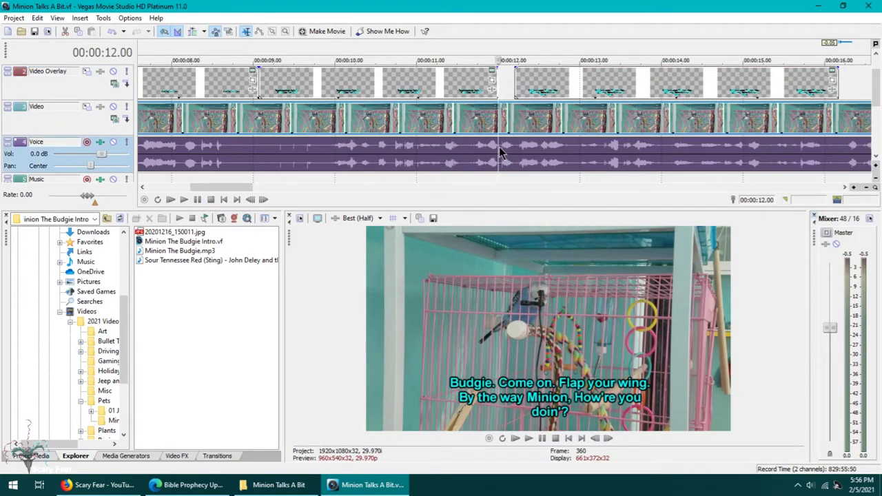
pyautogui.click(184, 200)
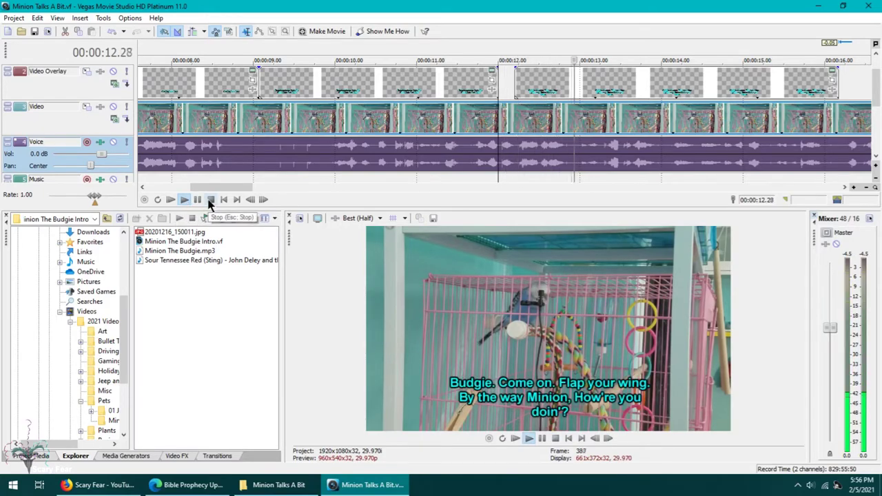
pyautogui.click(210, 200)
pyautogui.click(184, 200)
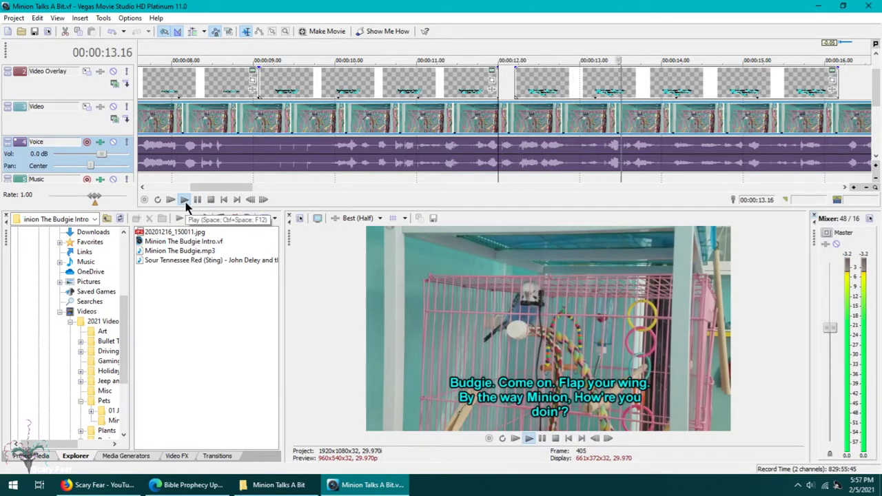
pyautogui.click(183, 200)
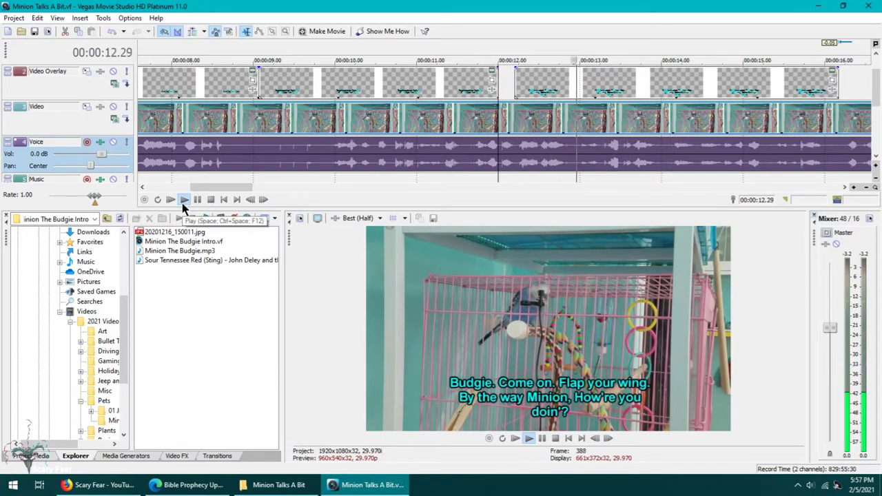
pyautogui.click(210, 200)
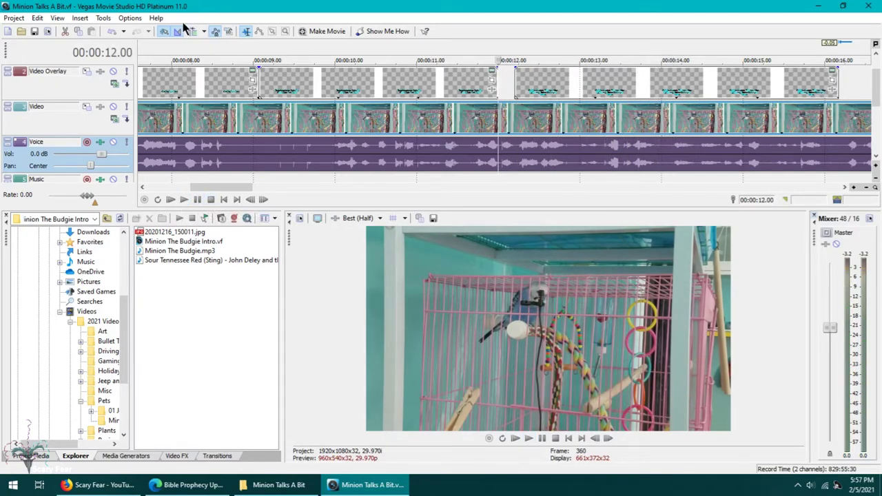
pyautogui.scroll(5, 511, 100)
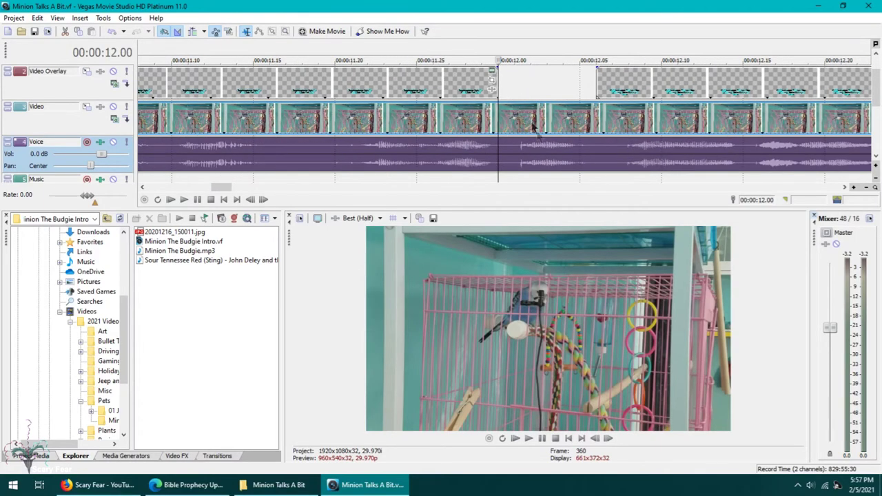
pyautogui.click(541, 145)
pyautogui.click(539, 145)
pyautogui.click(184, 199)
pyautogui.click(210, 199)
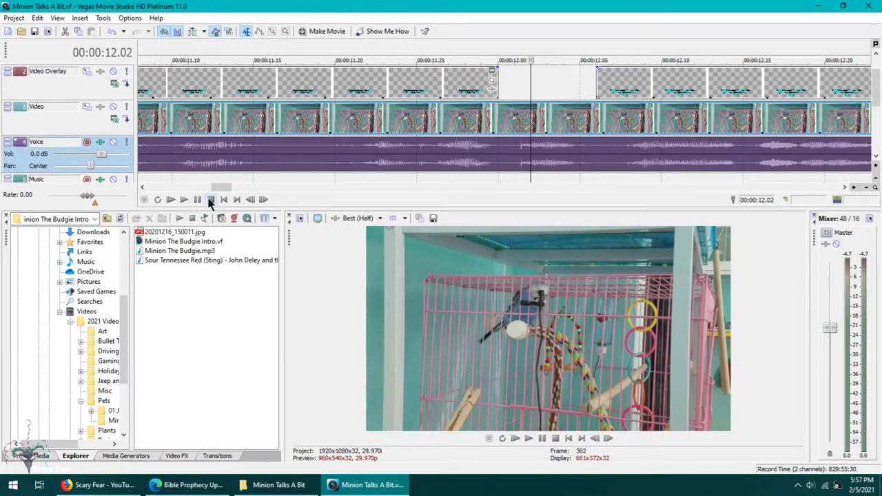
# Step: Play the voice track from 00:00:12.05 and move the start of the three-line caption to that point
pyautogui.click(578, 149)
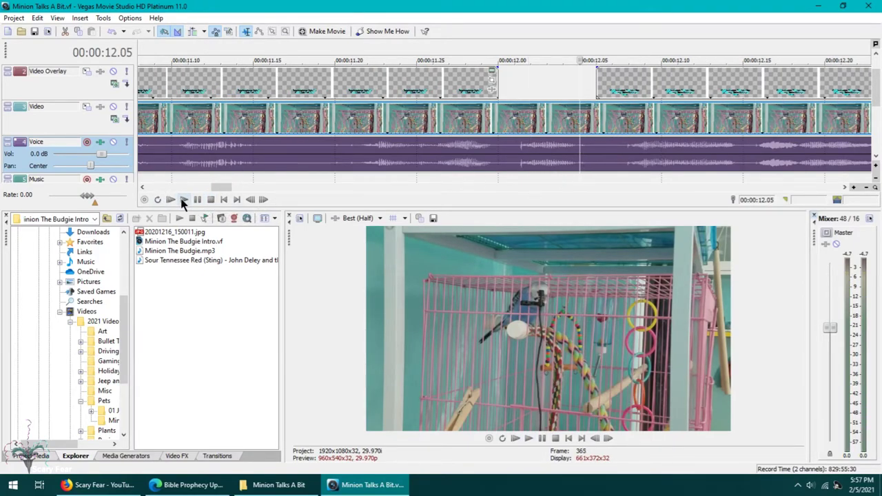
pyautogui.click(184, 199)
pyautogui.click(211, 199)
pyautogui.moveTo(598, 81); pyautogui.dragTo(584, 84)
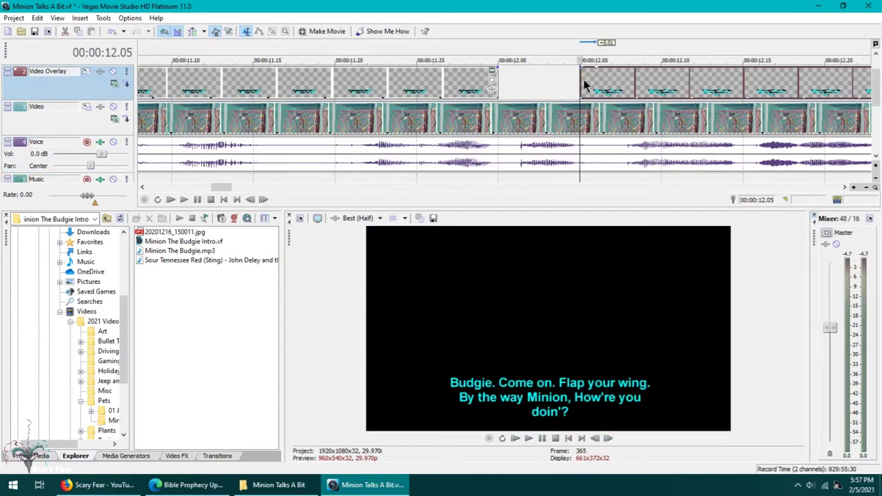
# Step: Compare the "Nautica, here I am.", "Boop boop boop" and three-line captions on the overlay track in the preview
pyautogui.scroll(-2, 694, 112)
pyautogui.scroll(-4, 694, 112)
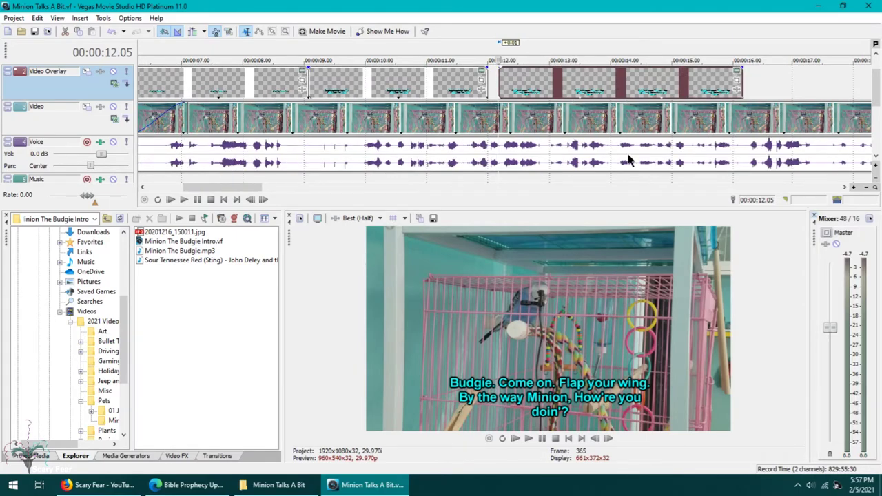
pyautogui.click(618, 88)
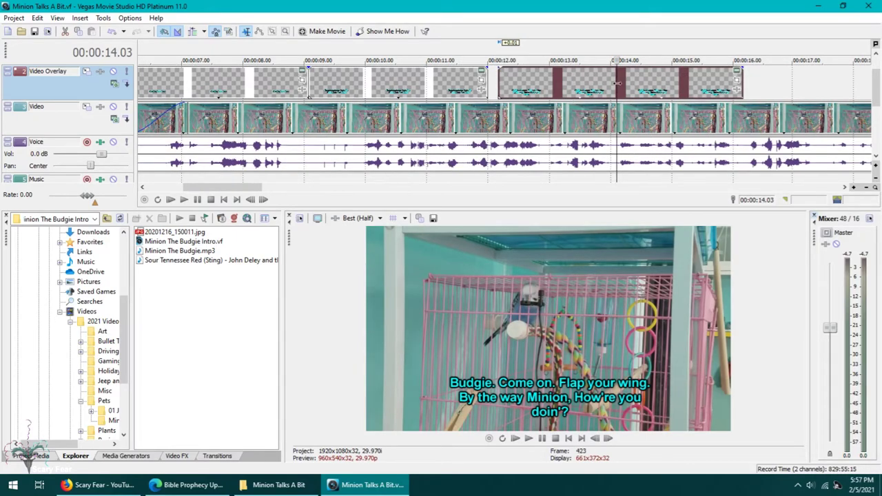
pyautogui.click(364, 88)
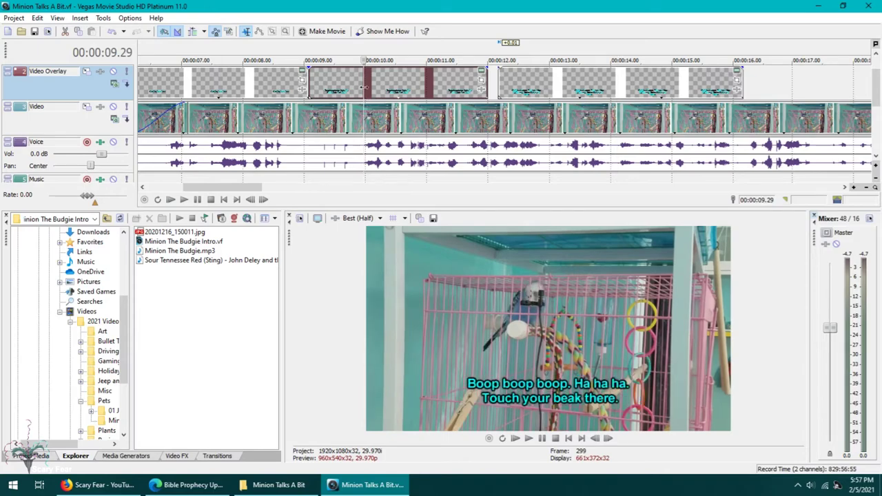
pyautogui.click(238, 91)
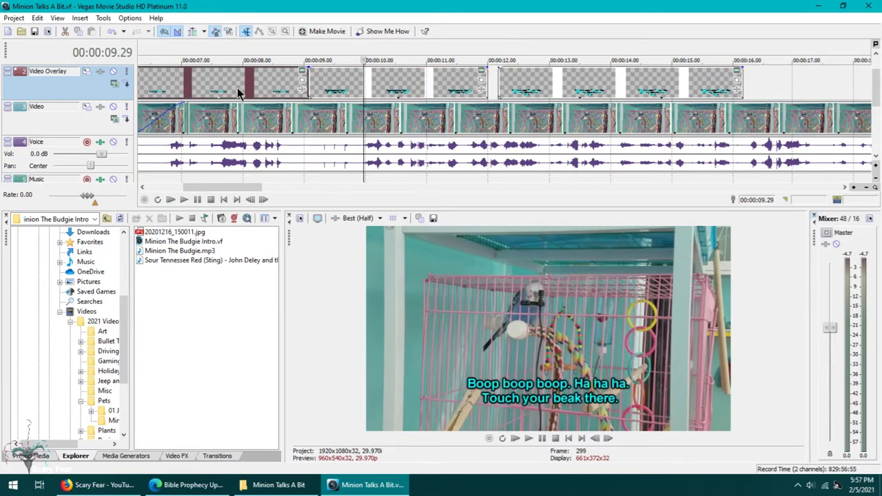
pyautogui.click(390, 92)
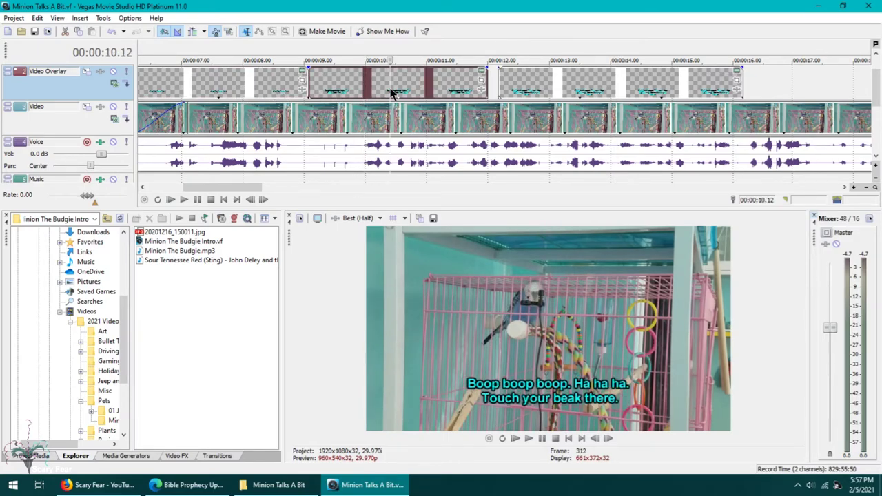
pyautogui.click(251, 95)
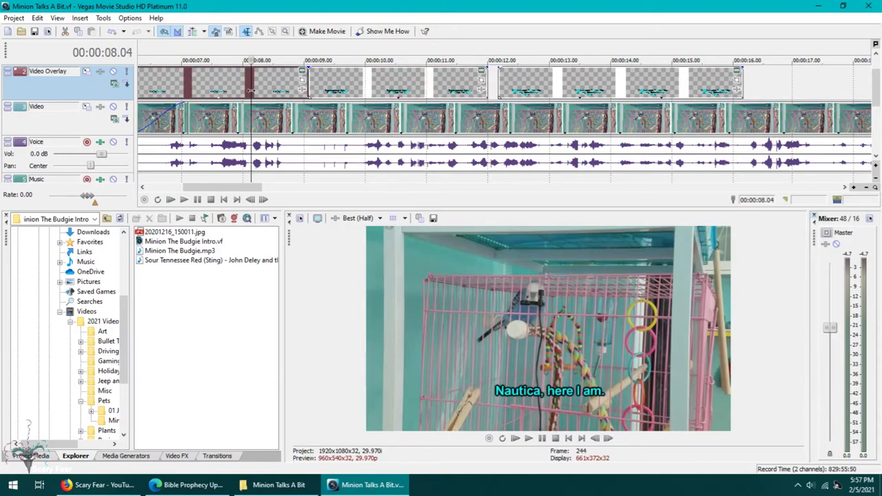
pyautogui.click(370, 91)
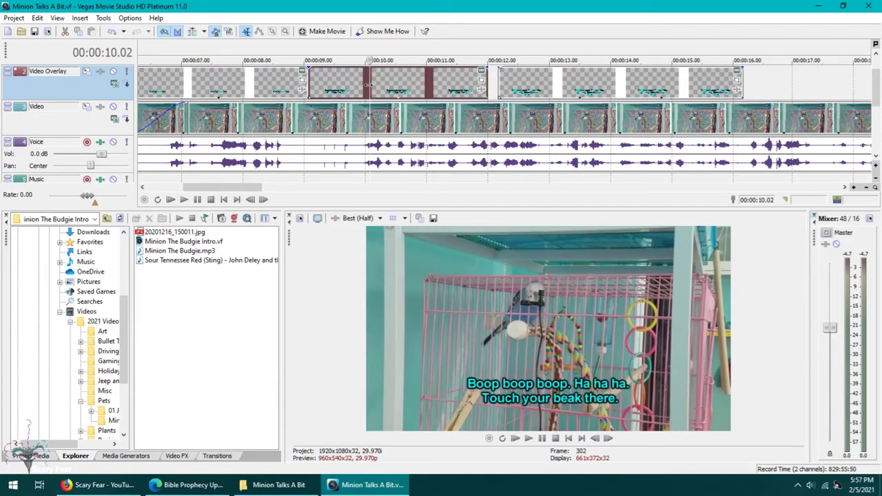
pyautogui.click(244, 87)
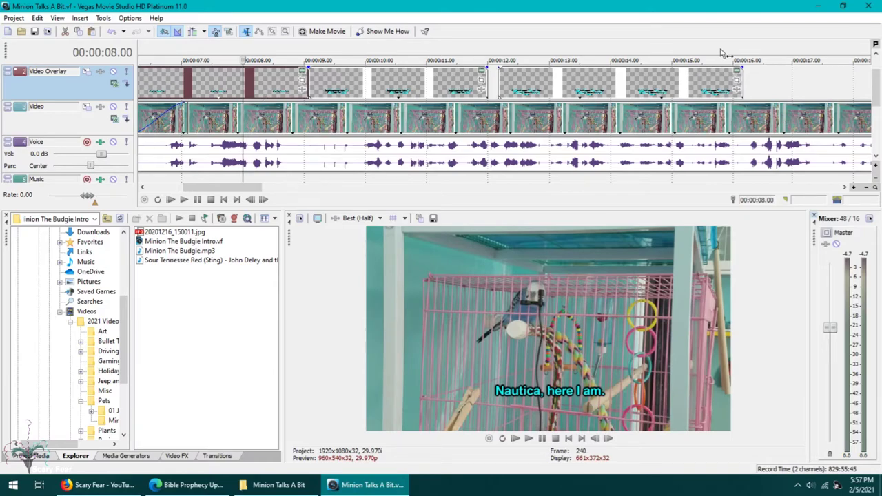
# Step: Paste the "Nautica, here I am." caption at 00:00:16.05, at the end of the three-line caption, as a new copy of the source media
pyautogui.click(743, 83)
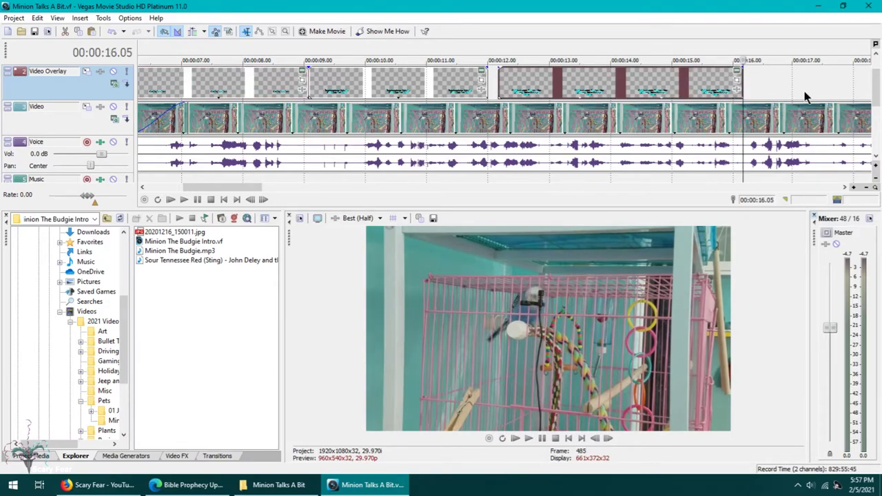
pyautogui.click(782, 84)
pyautogui.rightClick(778, 83)
pyautogui.click(777, 84)
pyautogui.click(520, 210)
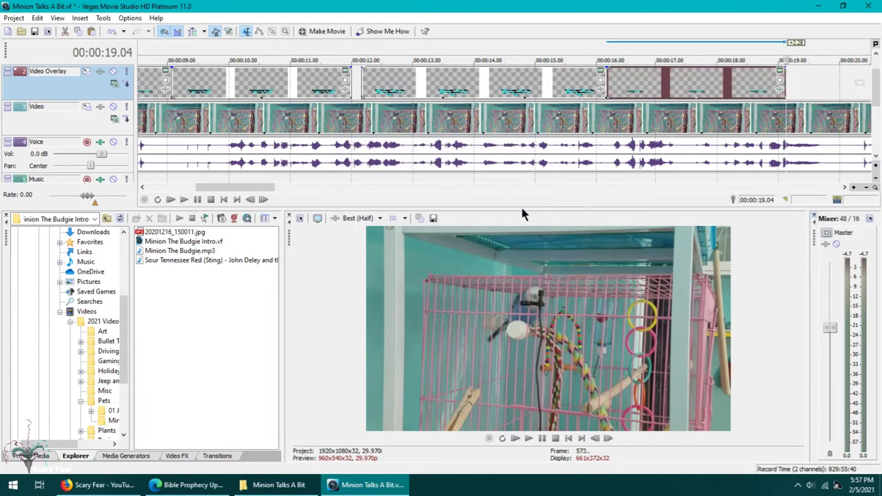
# Step: Play the speech from 00:00:16.05 and shorten the pasted caption so that it ends at 00:00:17.11
pyautogui.click(610, 114)
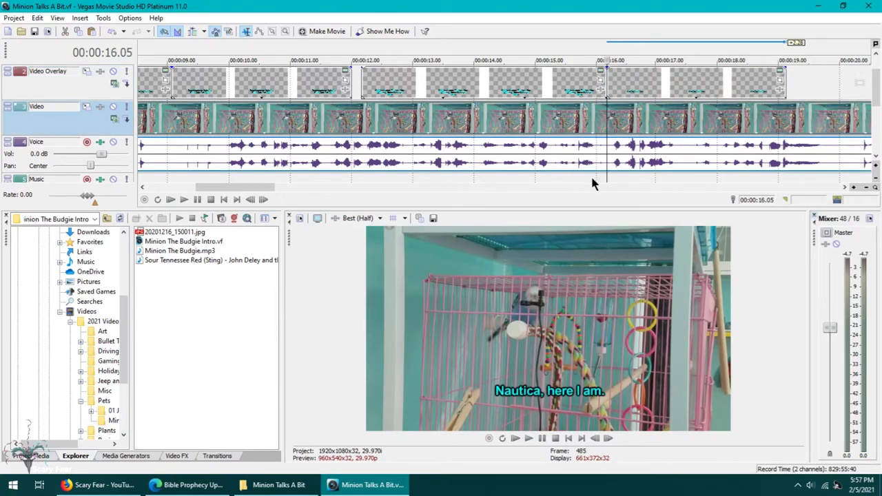
pyautogui.click(186, 199)
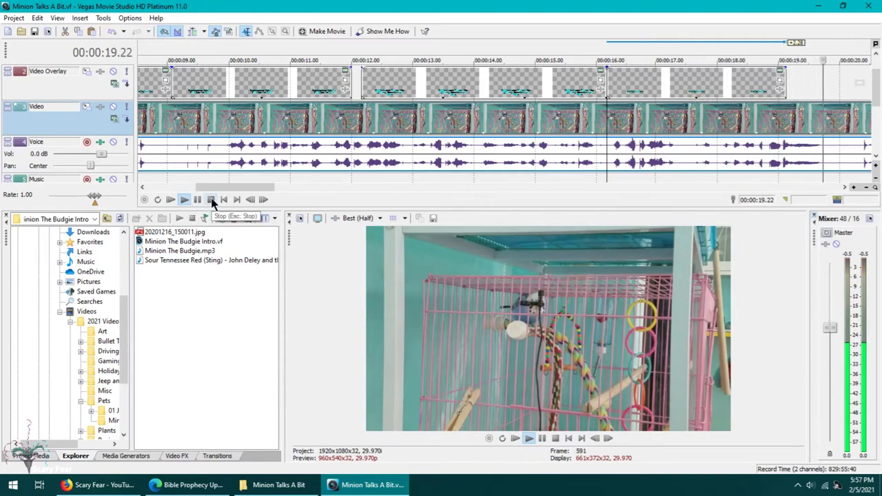
pyautogui.click(212, 200)
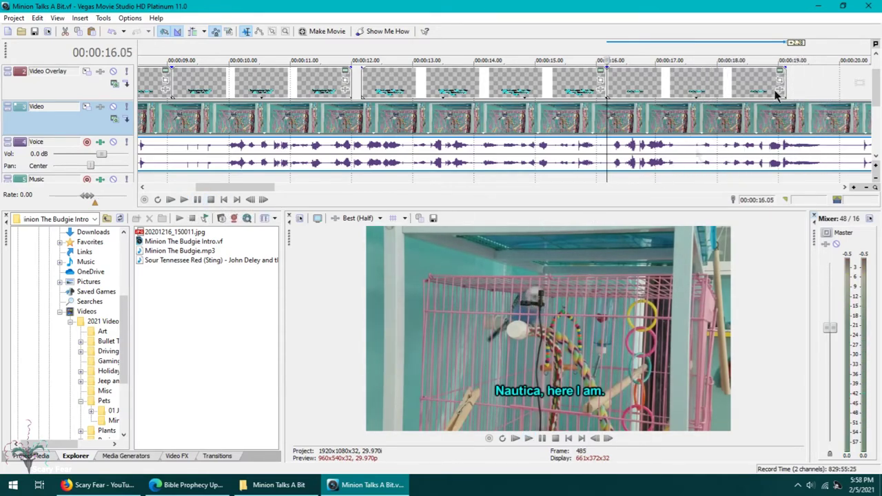
pyautogui.click(678, 145)
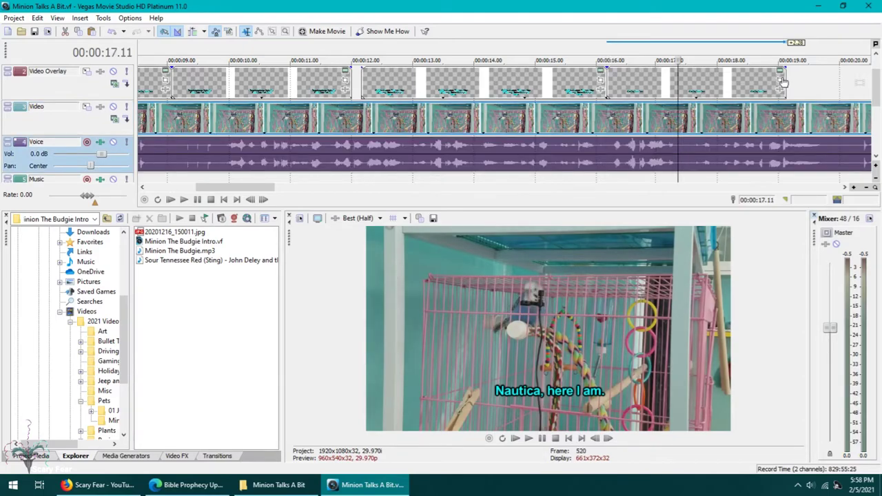
pyautogui.moveTo(783, 83); pyautogui.dragTo(675, 91)
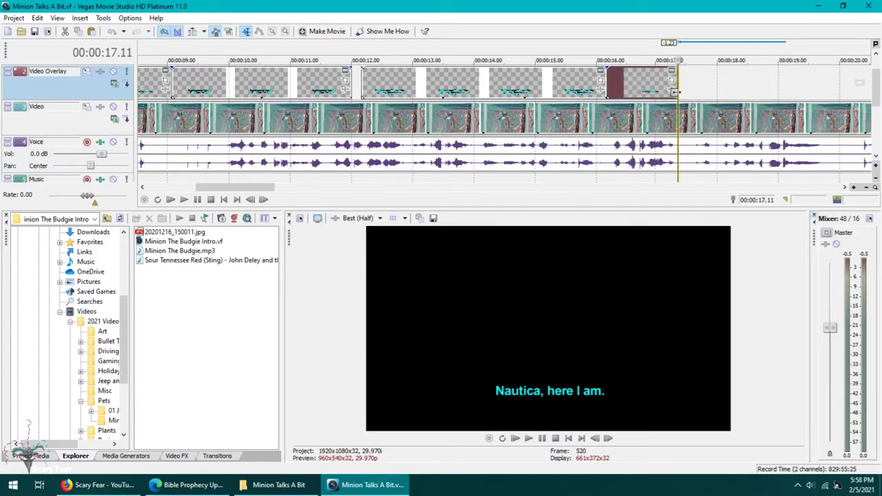
pyautogui.click(606, 150)
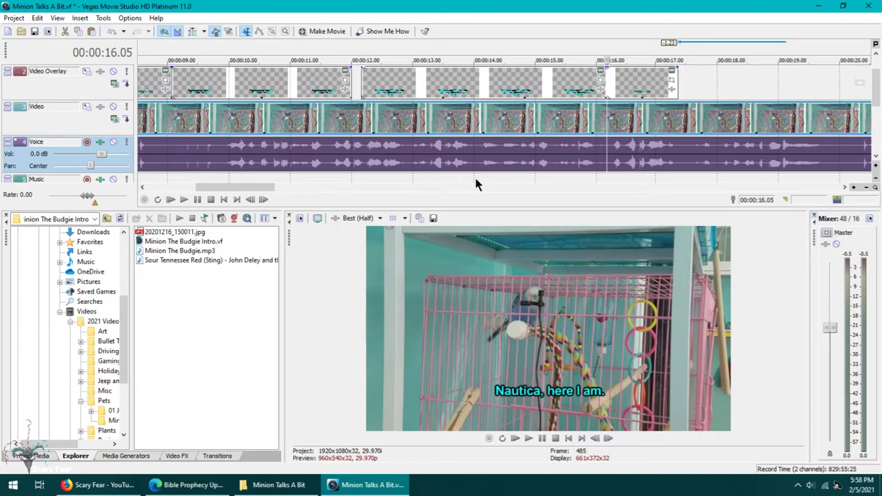
pyautogui.click(210, 199)
# Step: Replace the shortened caption's text with "Flap, flap your wing." and close the text generator
pyautogui.click(628, 87)
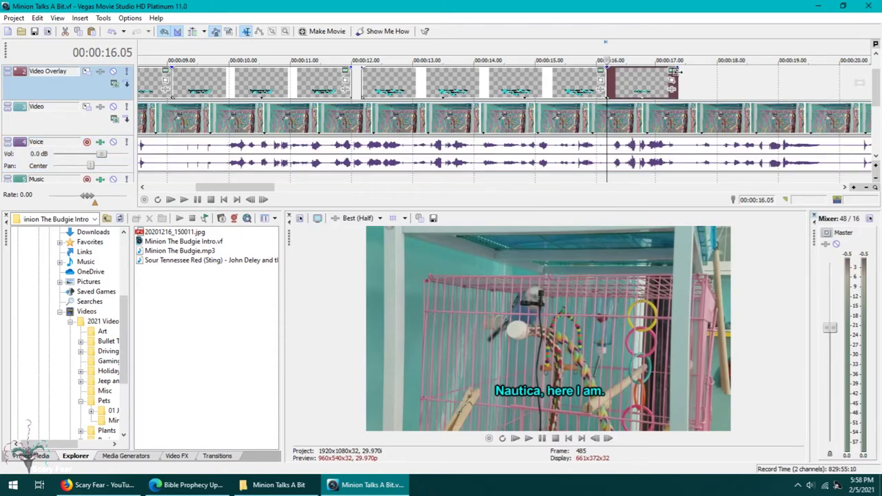
pyautogui.click(671, 71)
pyautogui.moveTo(255, 149); pyautogui.dragTo(77, 169)
pyautogui.write('F')
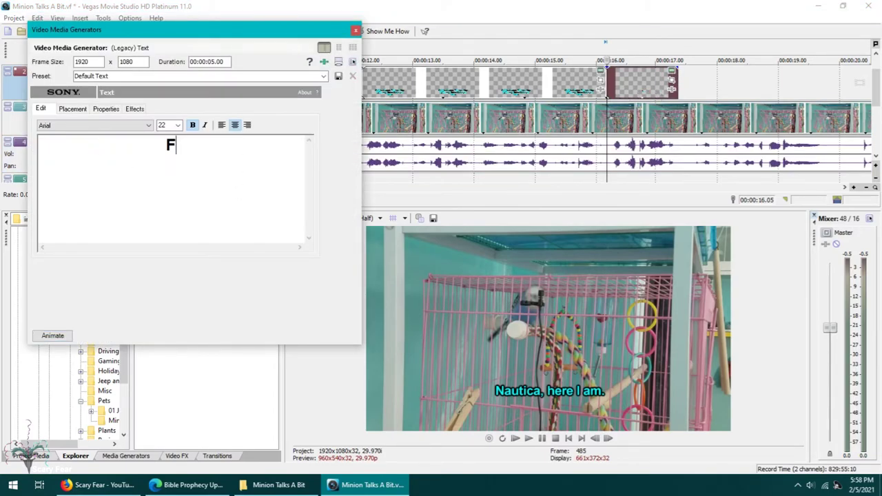
pyautogui.write('lap, flap')
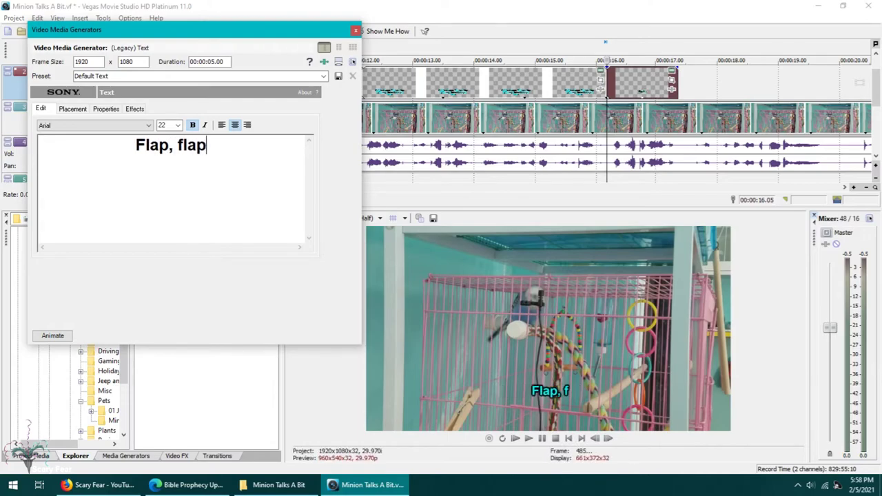
pyautogui.write(' your wing.')
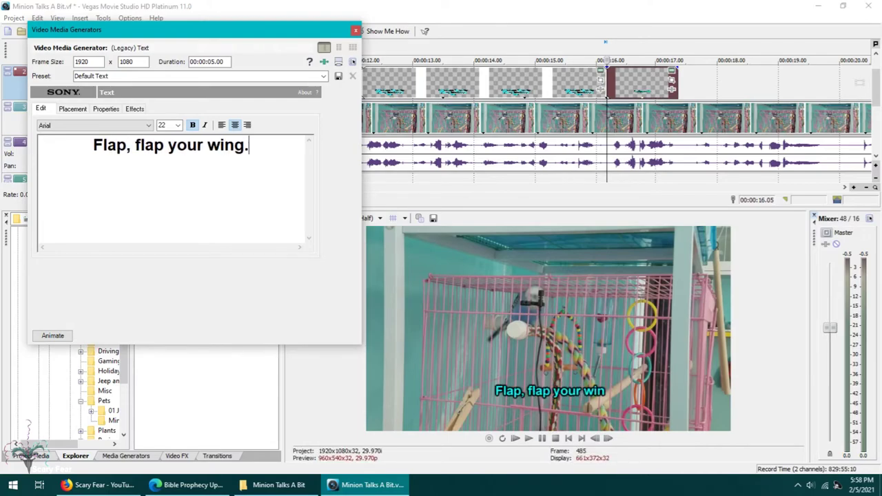
pyautogui.click(356, 30)
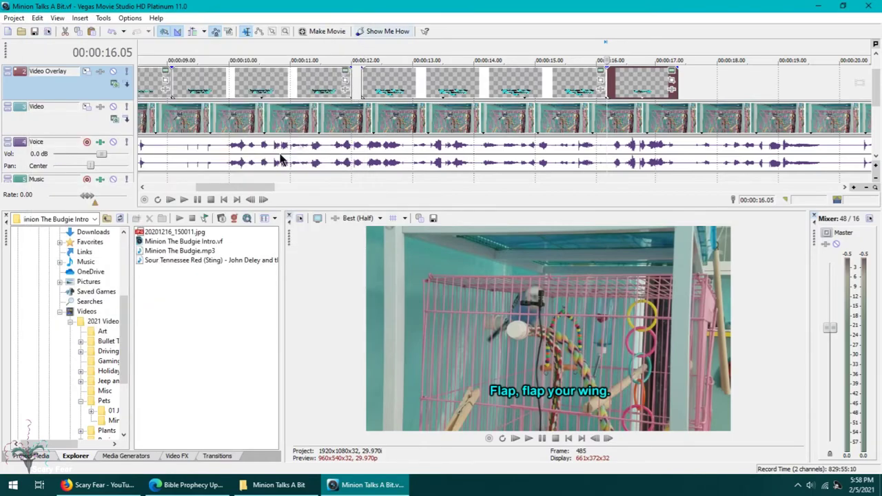
# Step: Play the new caption from 00:00:16.05 against the audio, and listen to the following speech from 00:00:17.17
pyautogui.click(184, 200)
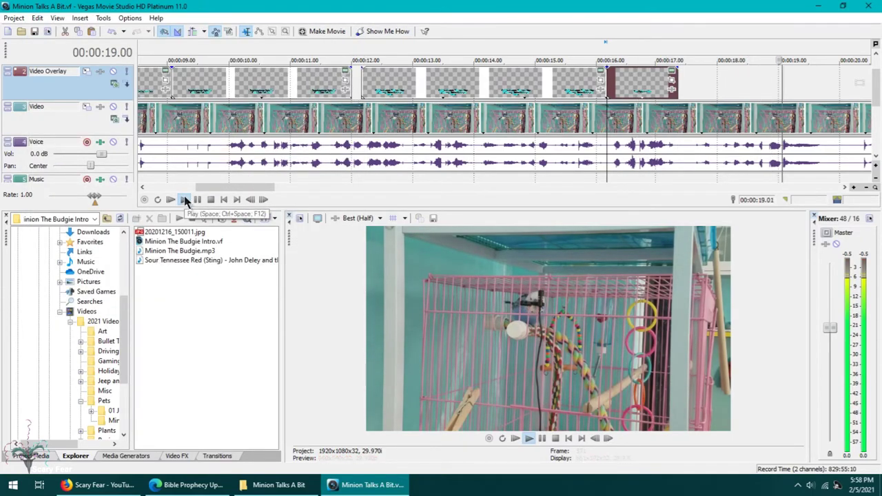
pyautogui.click(211, 199)
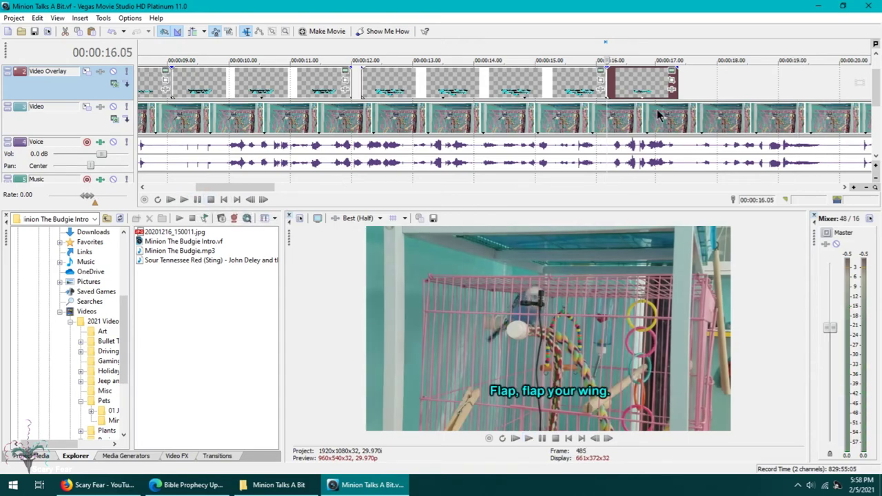
pyautogui.click(693, 150)
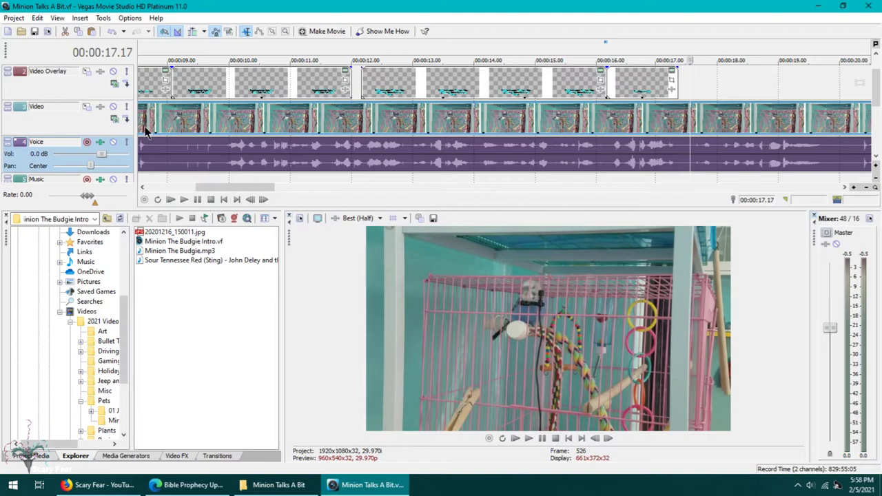
pyautogui.click(184, 199)
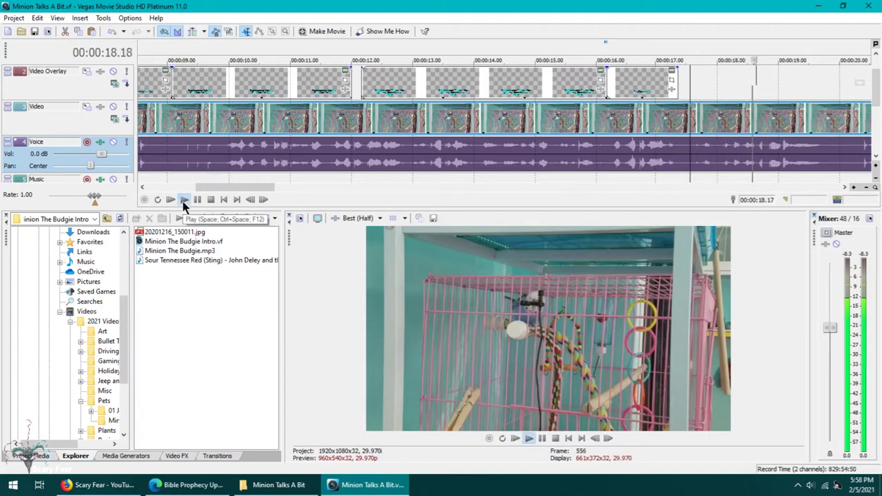
pyautogui.click(210, 199)
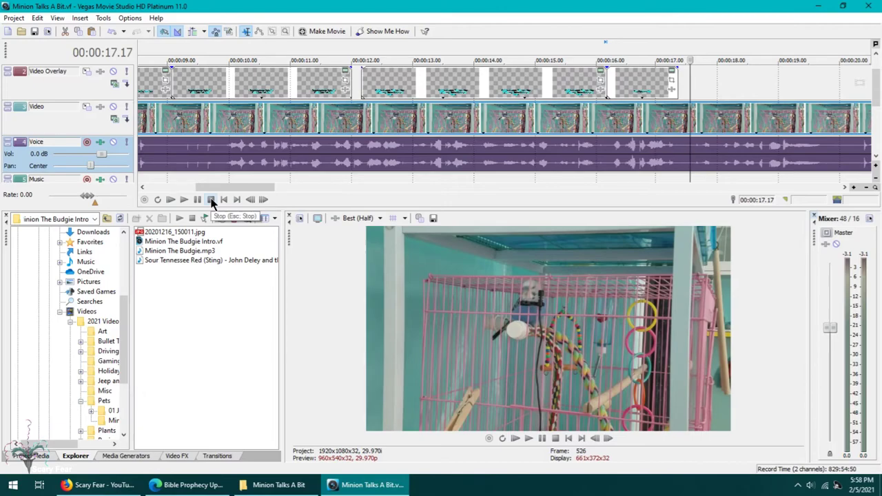
# Step: Paste the copied caption on the overlay track at 00:00:17.17 as a new copy of the source media and return to its start
pyautogui.rightClick(707, 93)
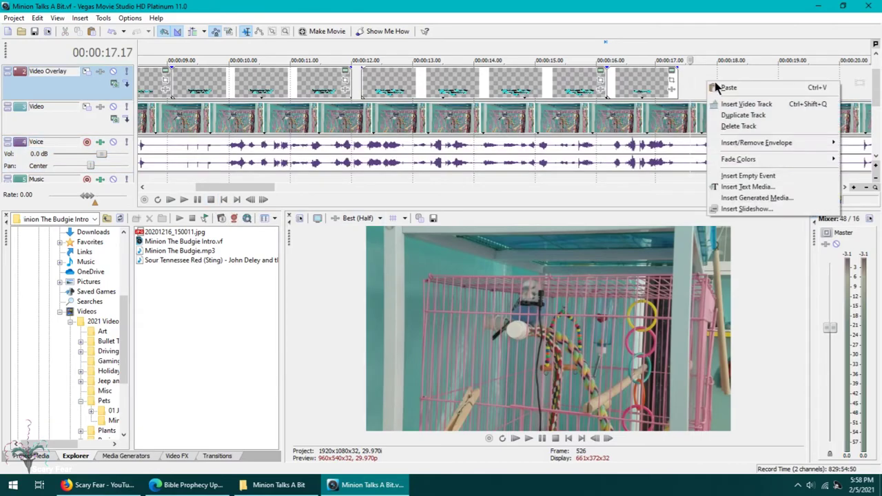
pyautogui.click(718, 89)
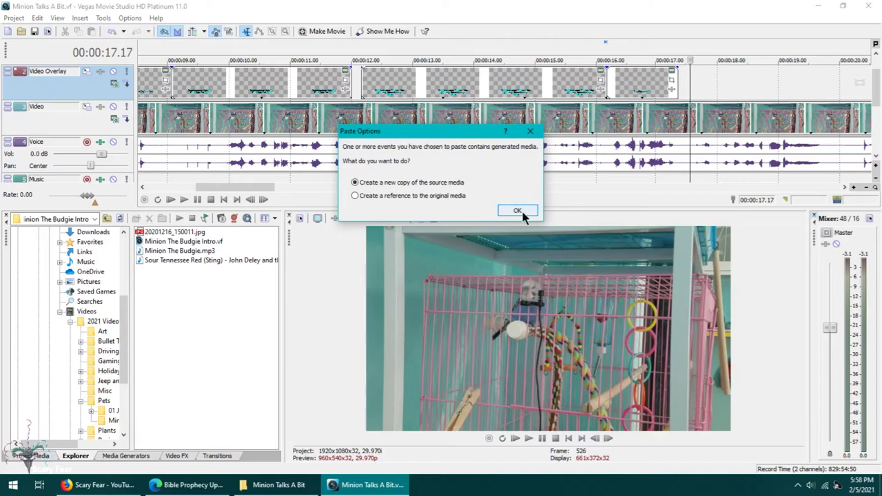
pyautogui.click(516, 210)
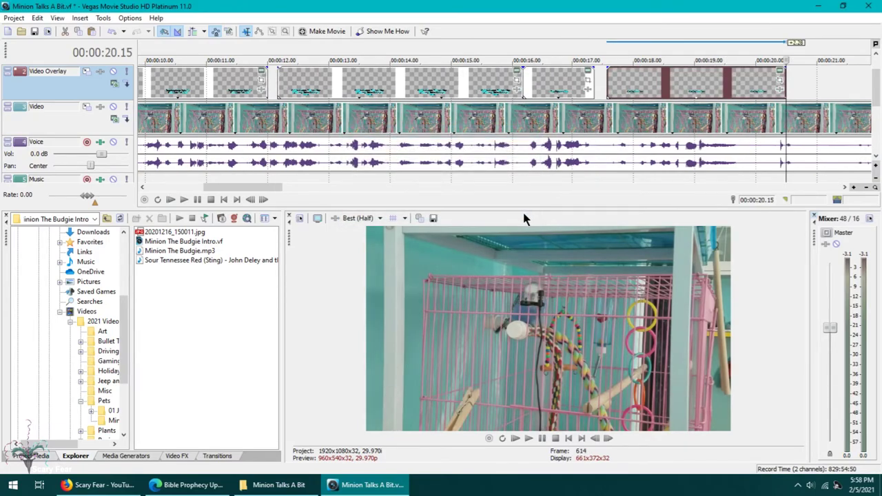
pyautogui.click(607, 83)
# Step: Replace the newly pasted caption's text with "Come on. Thing back where" and "the budgie." on two lines
pyautogui.click(779, 71)
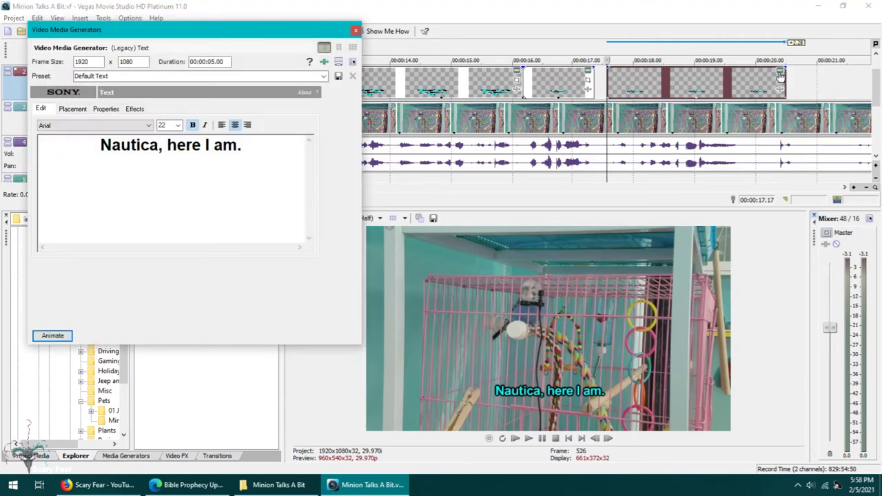
pyautogui.hotkey('ctrl', 'a')
pyautogui.write('Come on. Thing back')
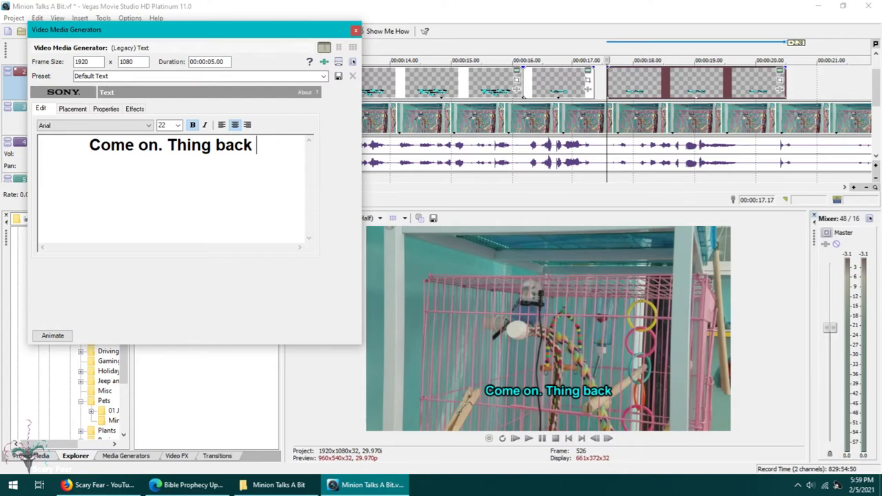
pyautogui.write('where')
pyautogui.press('Return')
pyautogui.write('the budgie.')
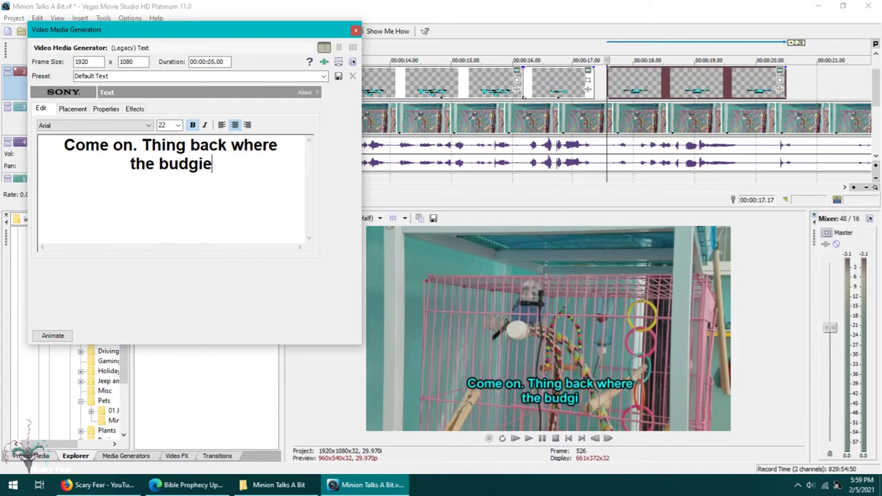
pyautogui.click(4, 110)
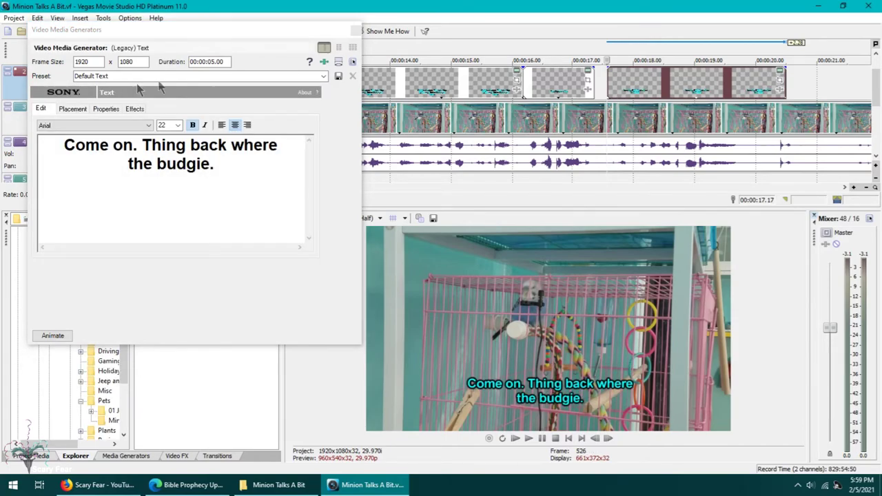
# Step: Close the text generator and play the new "Come on. Thing back where the budgie." caption against the audio from 00:00:17.17
pyautogui.click(229, 166)
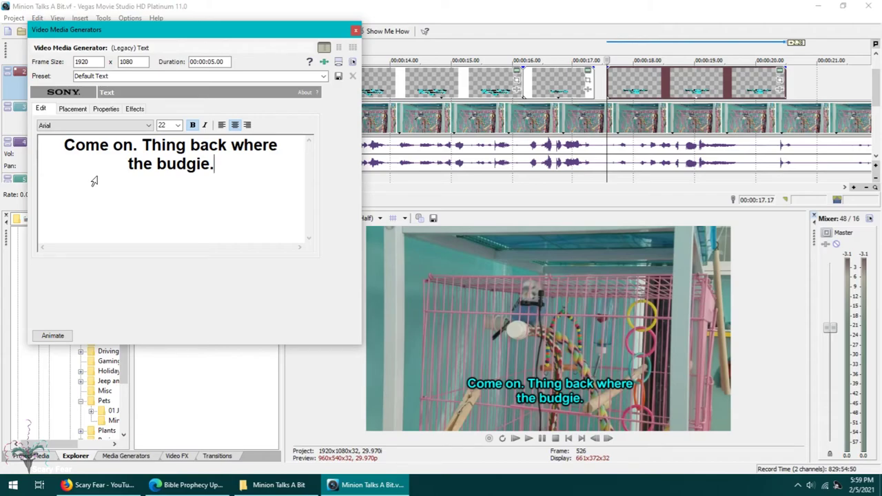
pyautogui.click(355, 31)
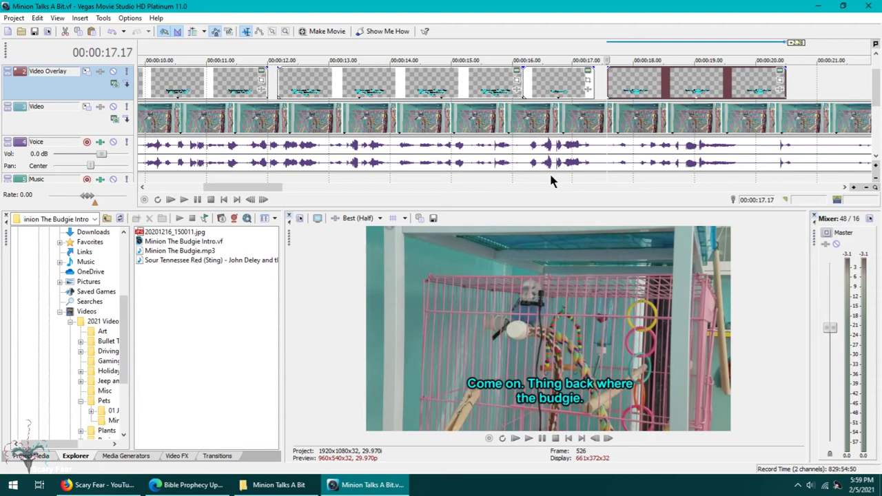
pyautogui.click(604, 117)
pyautogui.click(183, 199)
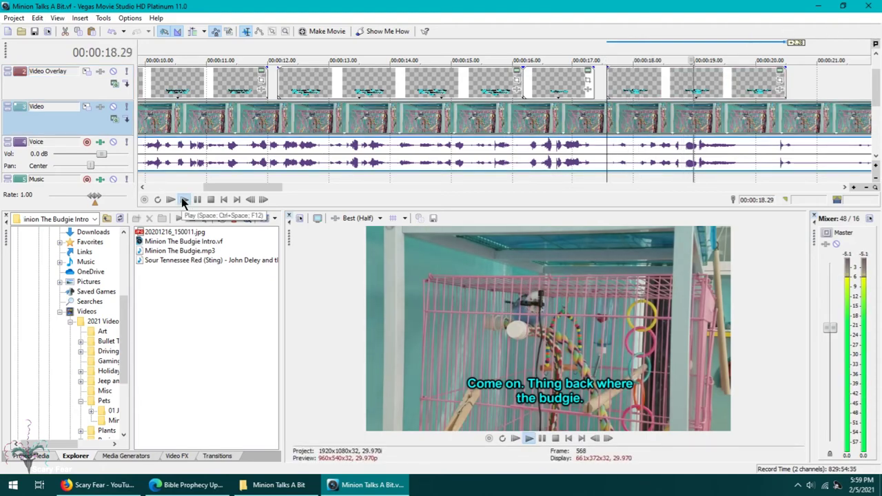
pyautogui.click(211, 199)
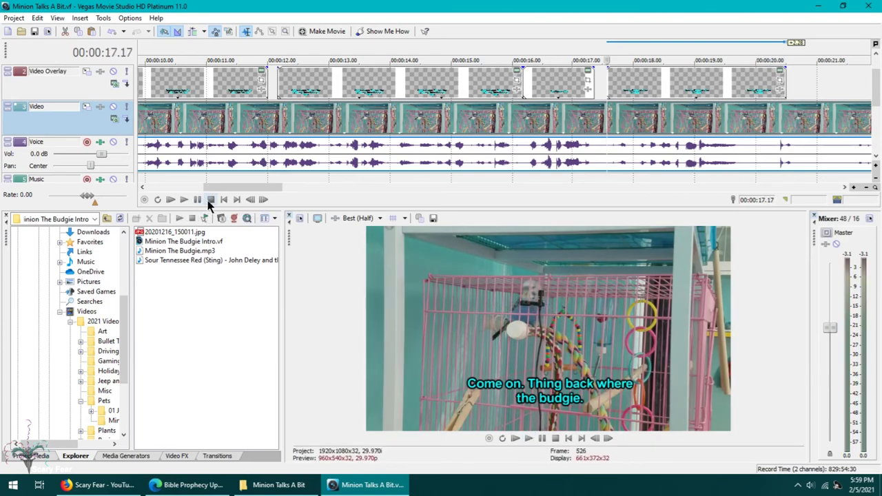
# Step: Place the playhead at the last caption's end at 00:00:20.15, and review the whole timeline through to the project's end
pyautogui.click(786, 130)
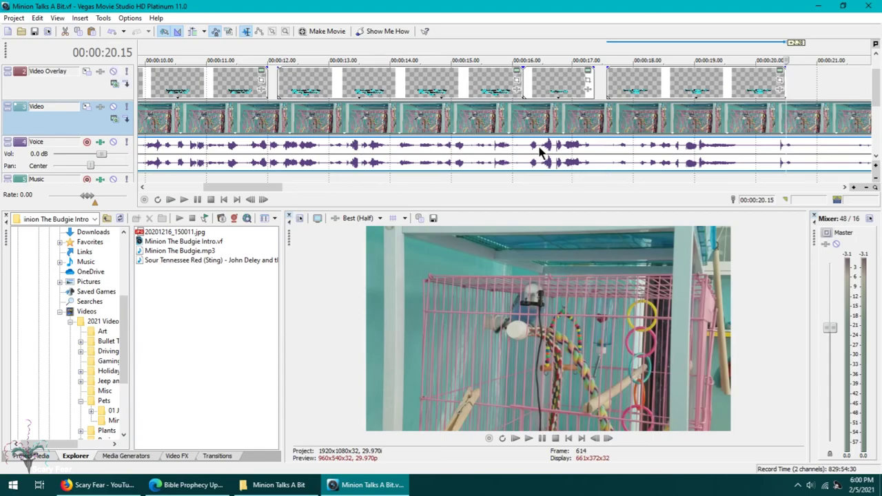
pyautogui.scroll(-5, 541, 153)
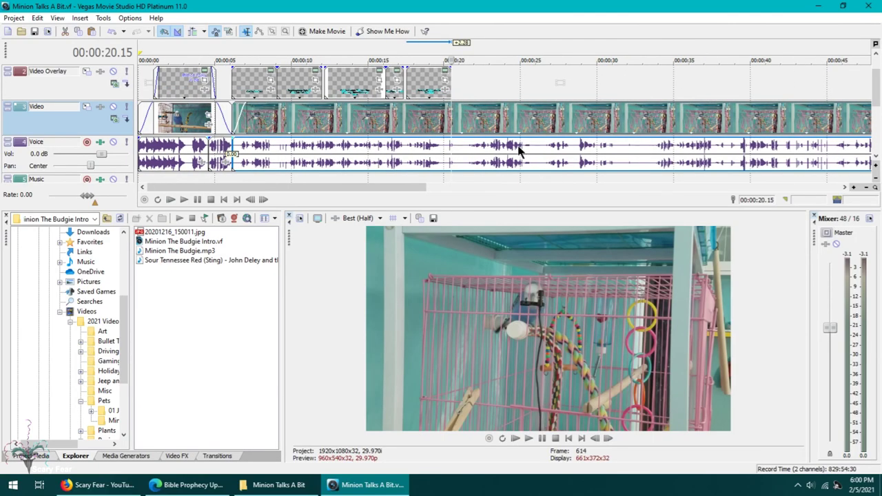
pyautogui.scroll(-5, 516, 152)
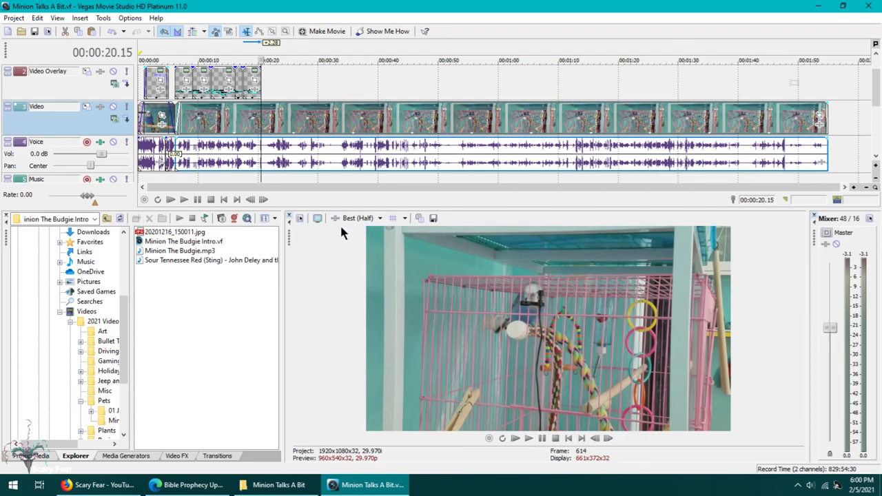
pyautogui.click(235, 199)
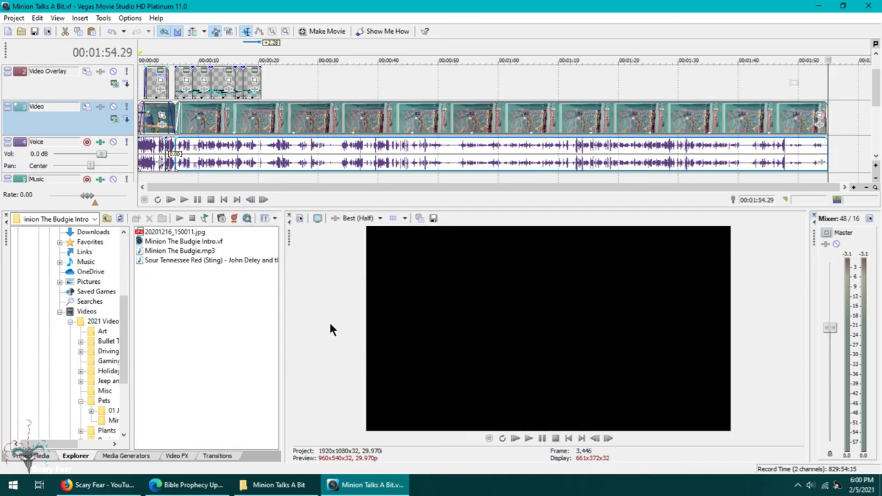